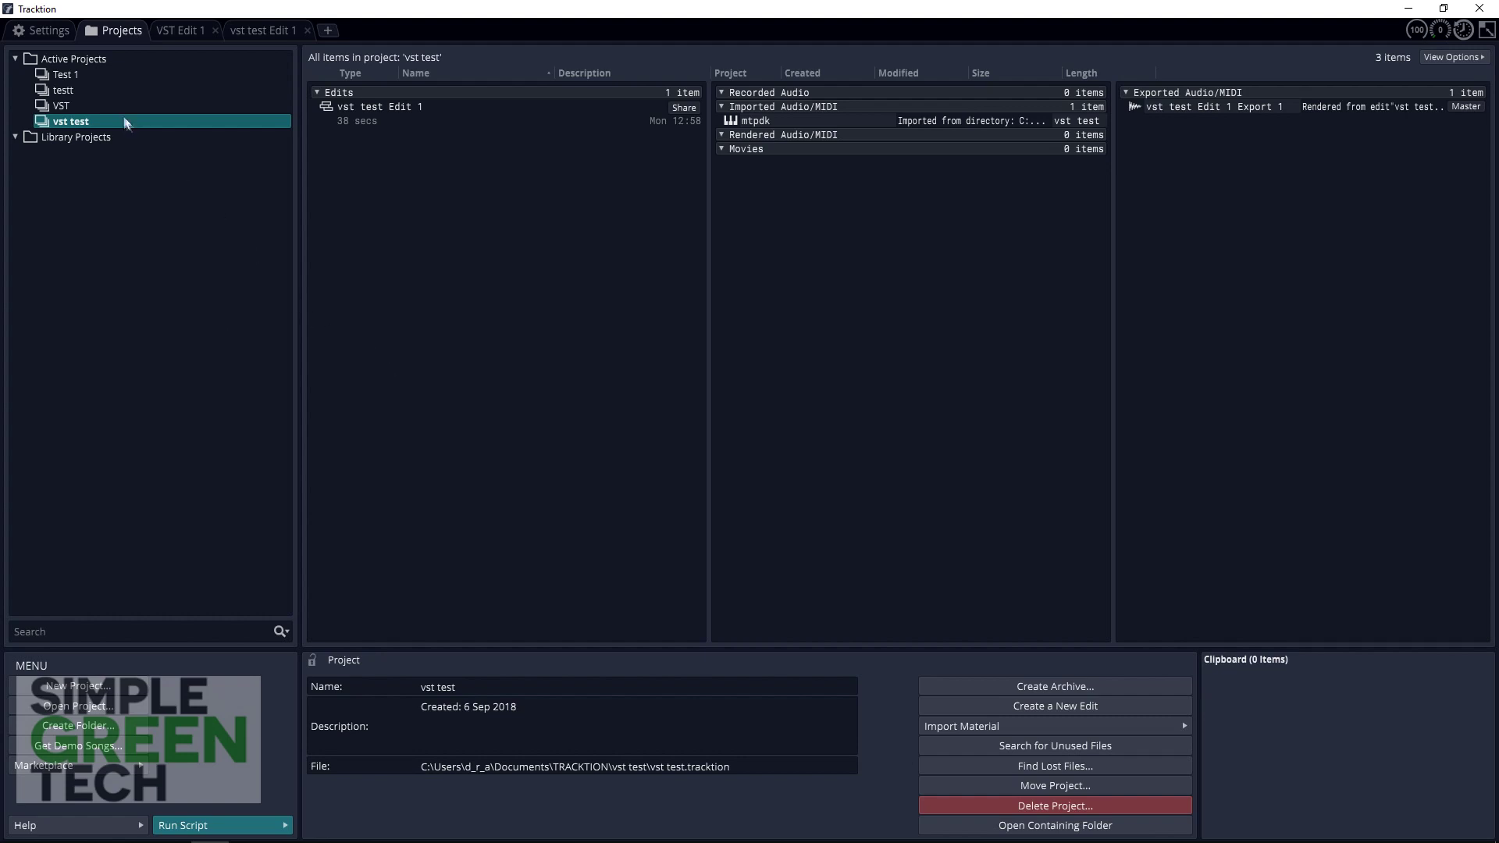
- Set the audio device type to ASIO with BEHRINGER USB AUDIO as the device, and open its driver settings
left_click(37, 32)
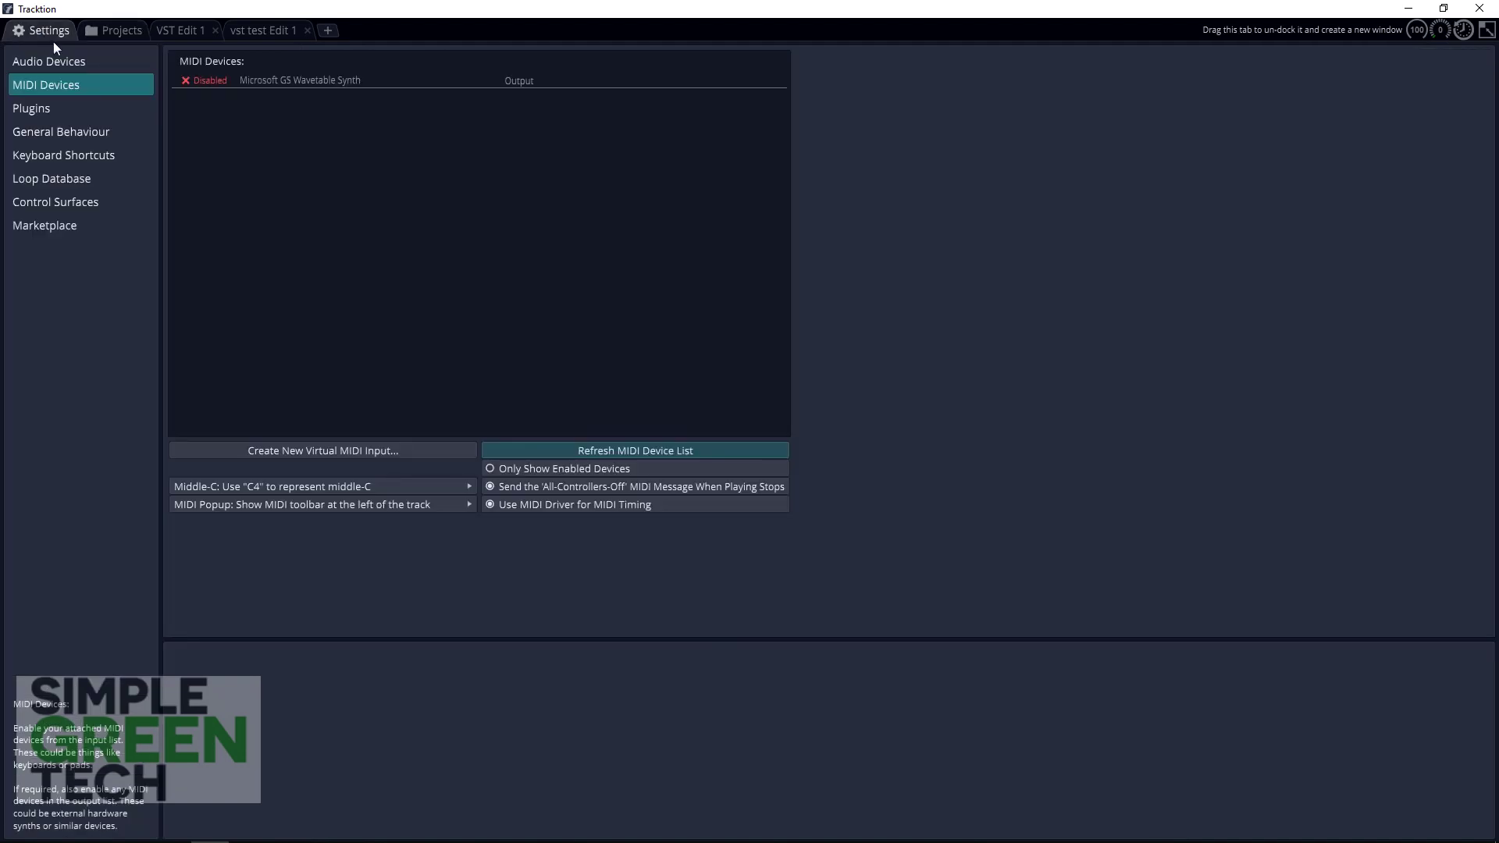
left_click(54, 64)
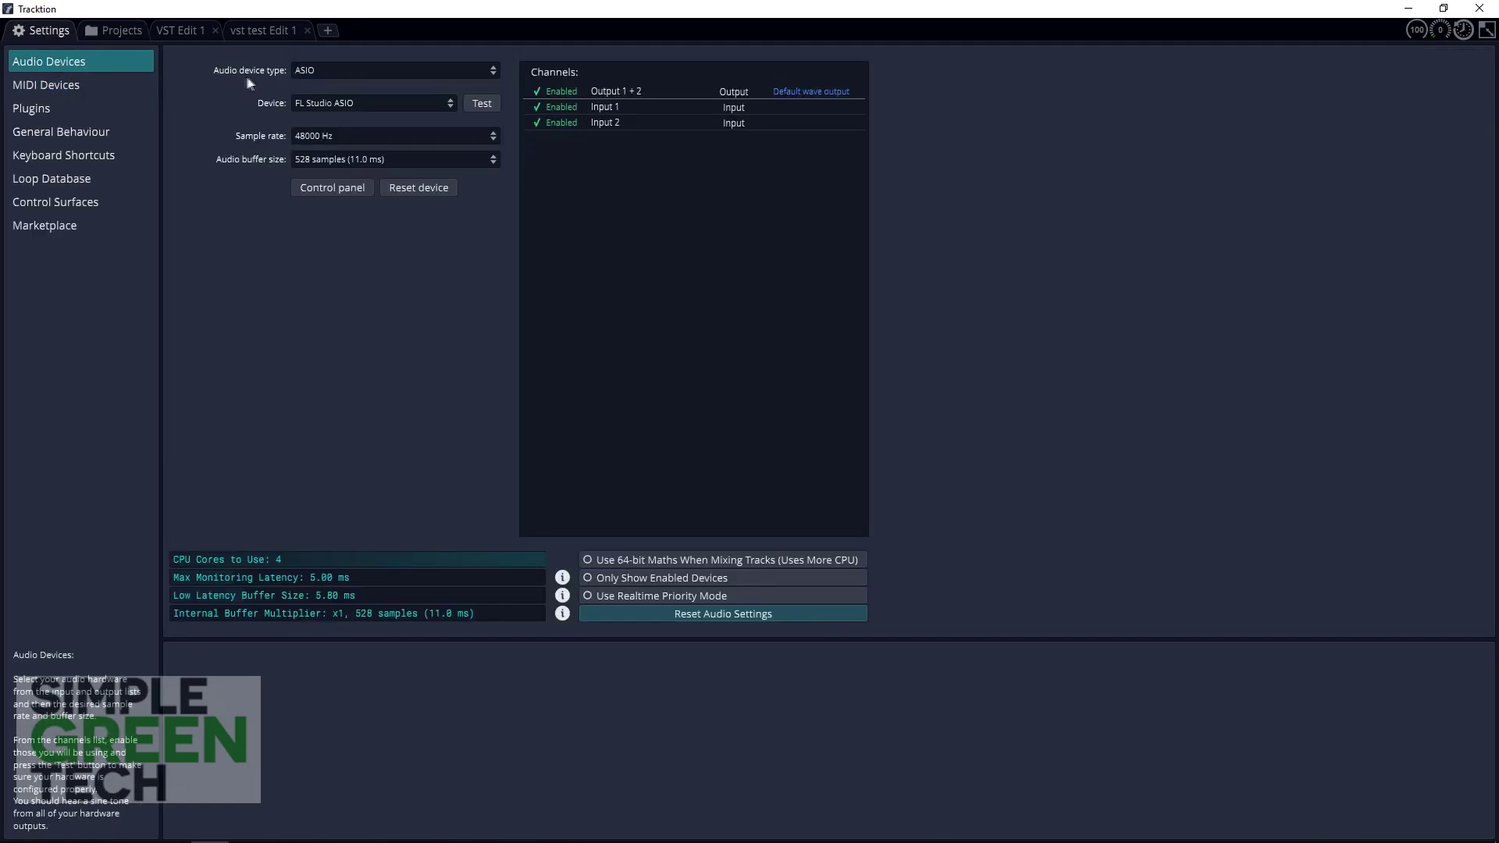
left_click(318, 72)
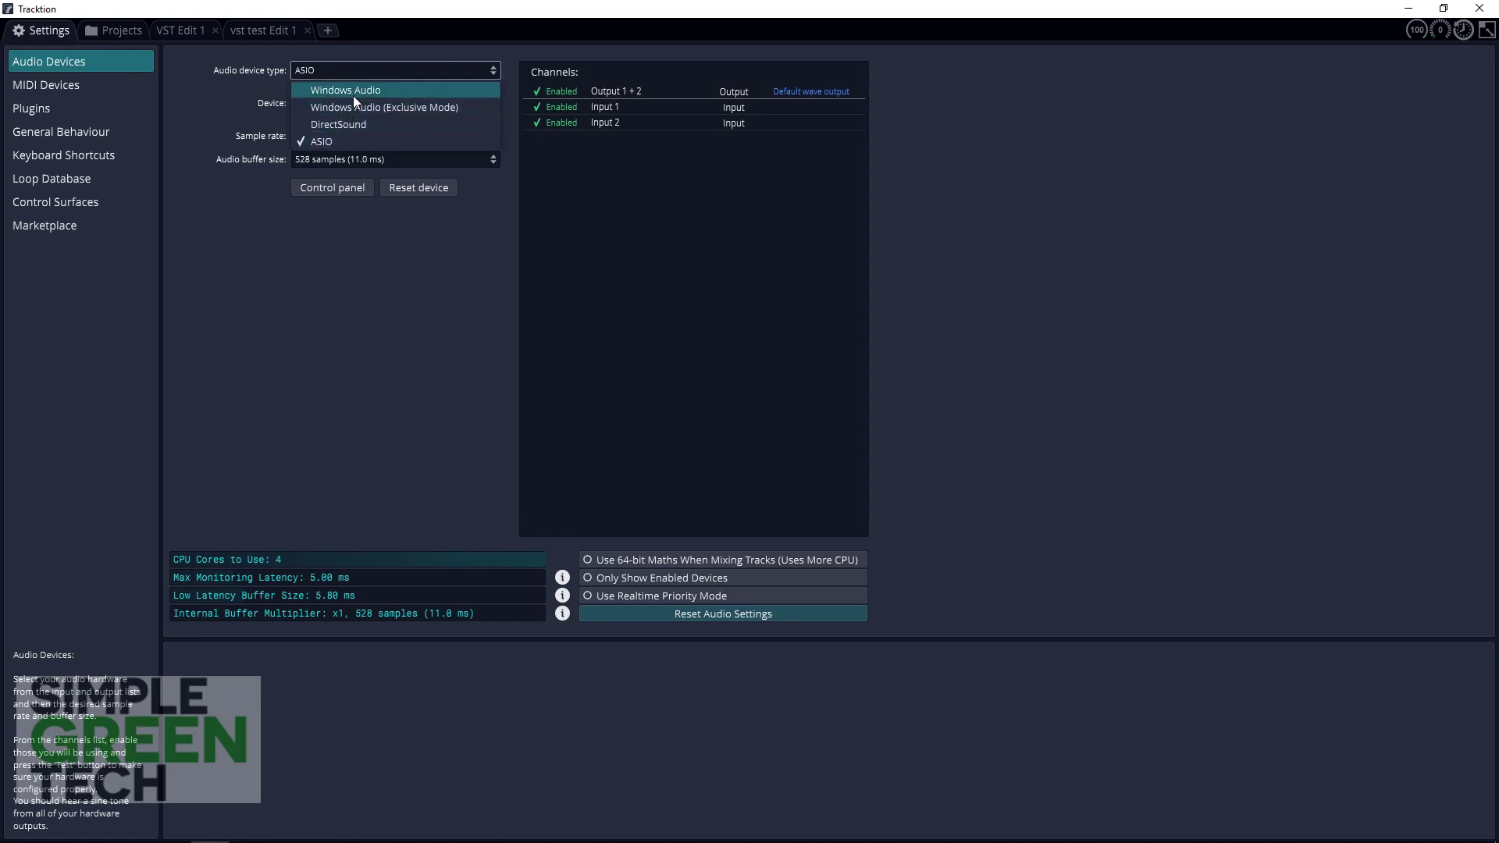
left_click(346, 139)
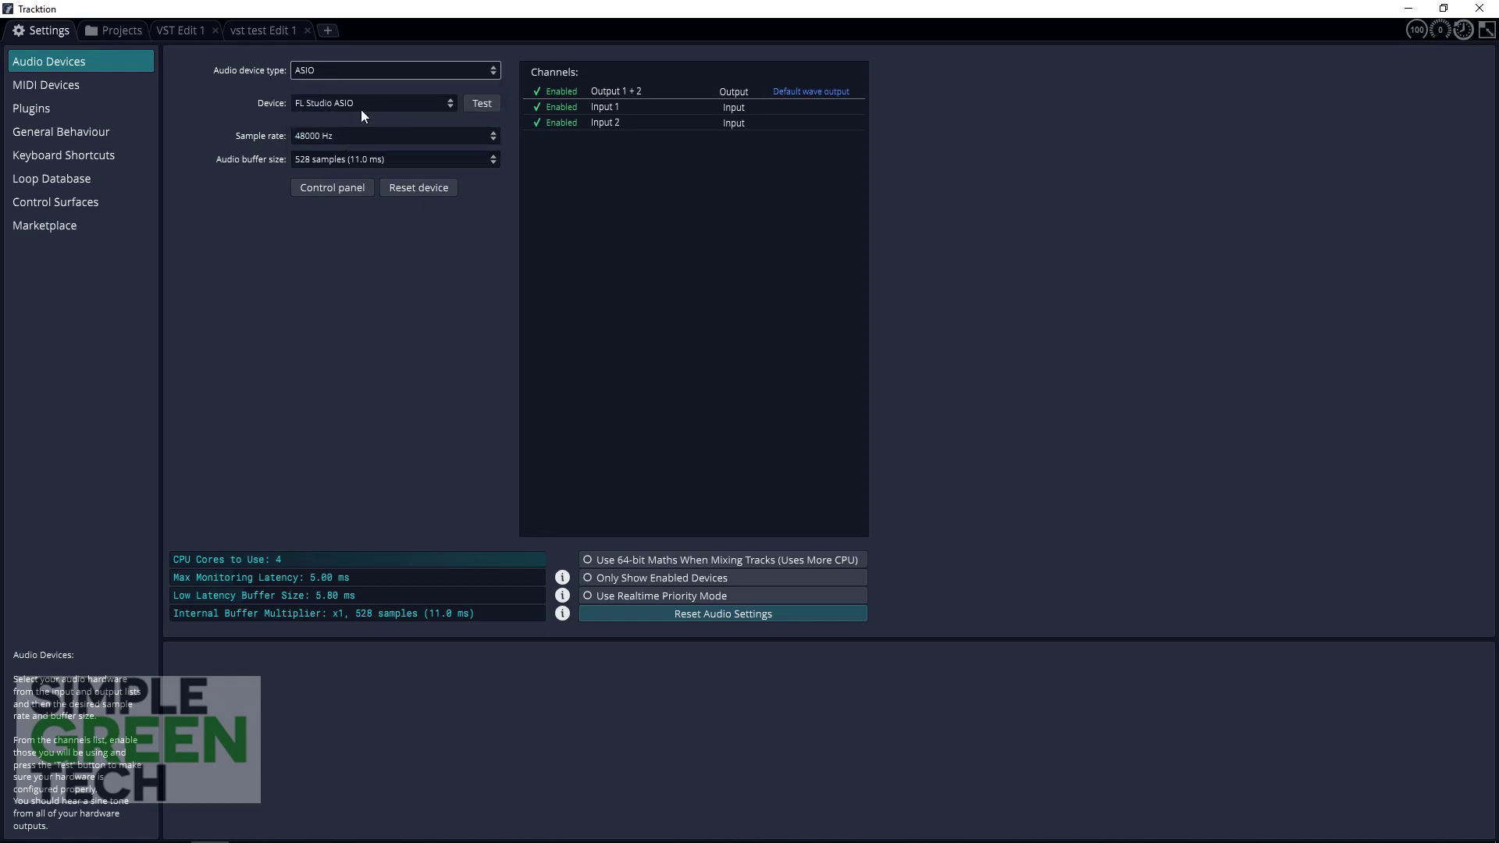
left_click(322, 104)
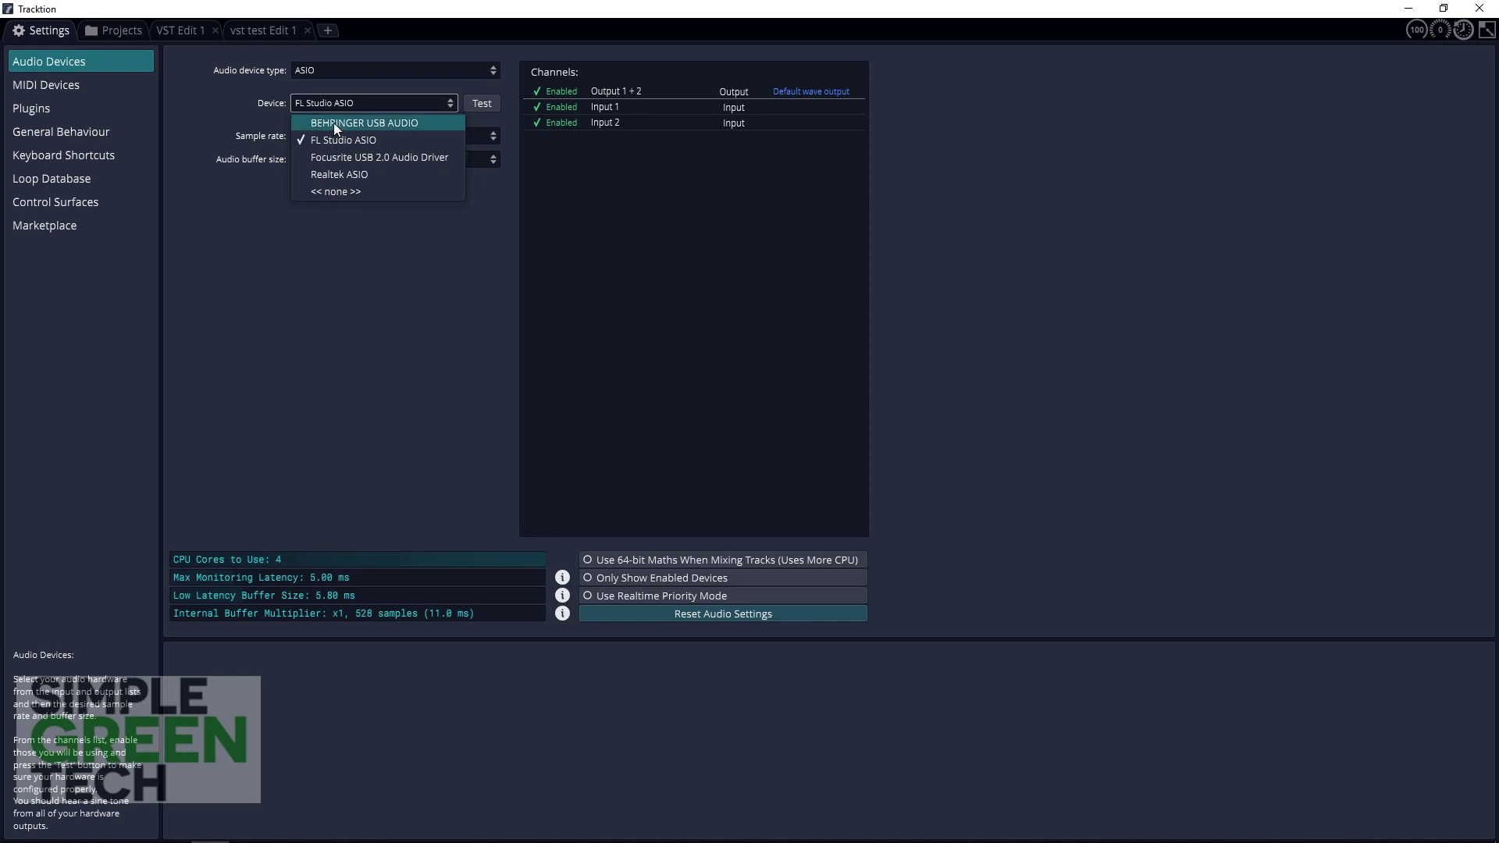
left_click(334, 123)
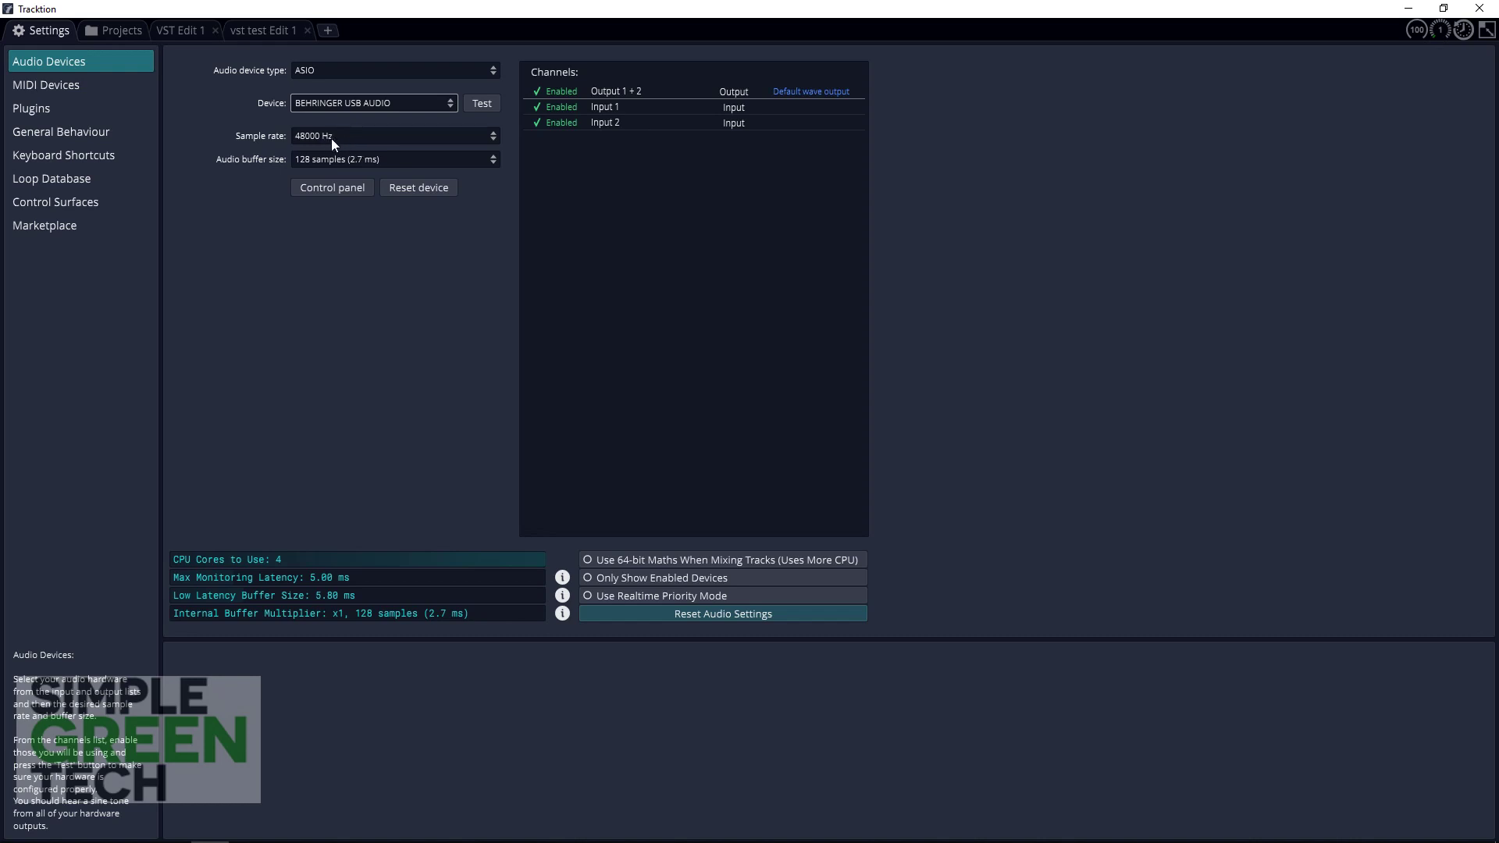
left_click(330, 186)
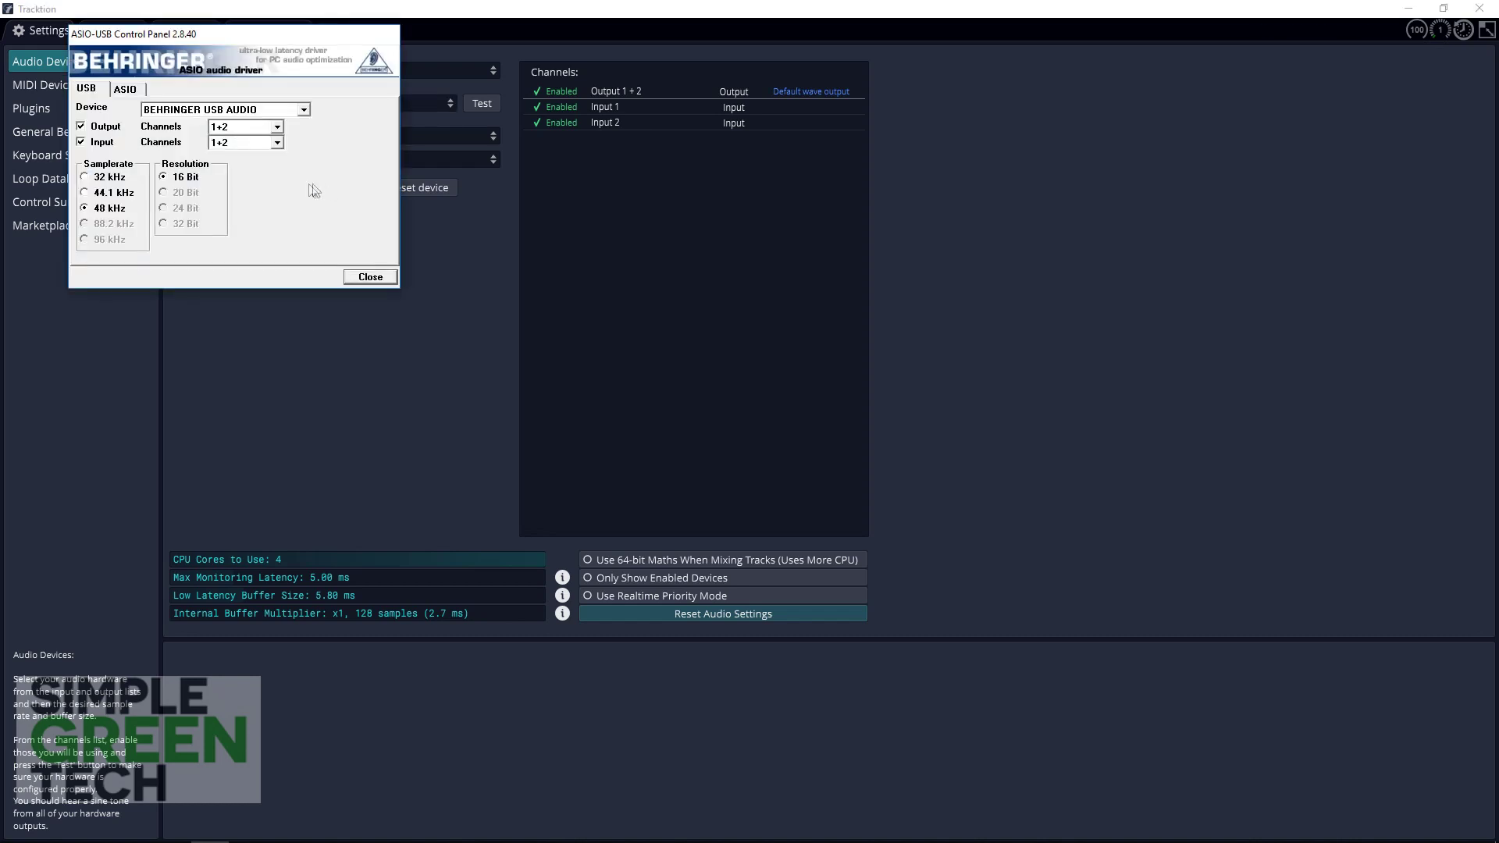
- In the Behringer ASIO settings, keep system performance at Fast and close the control panel
left_click(129, 94)
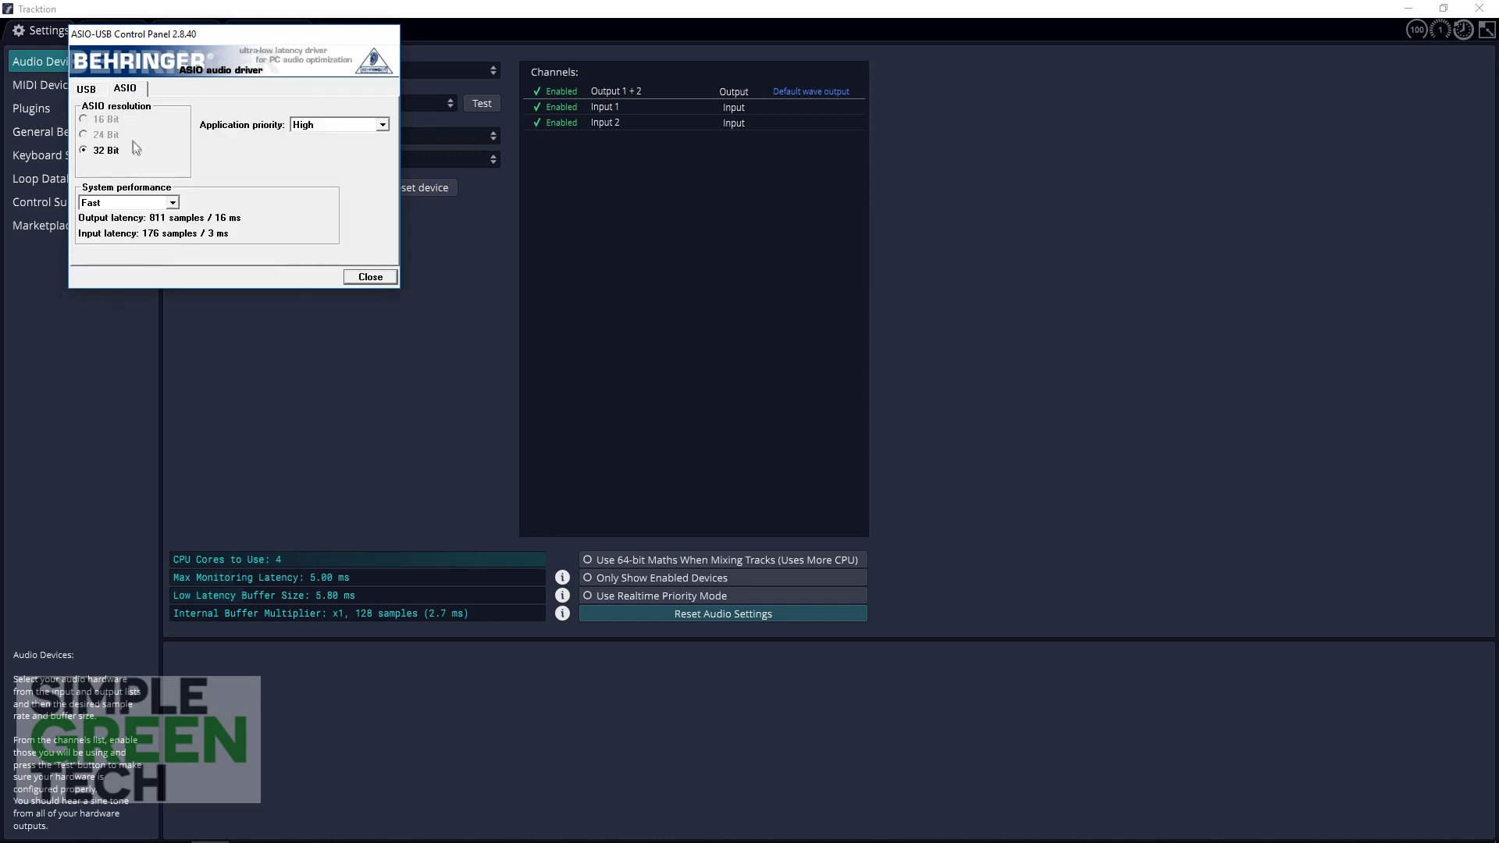
left_click(174, 203)
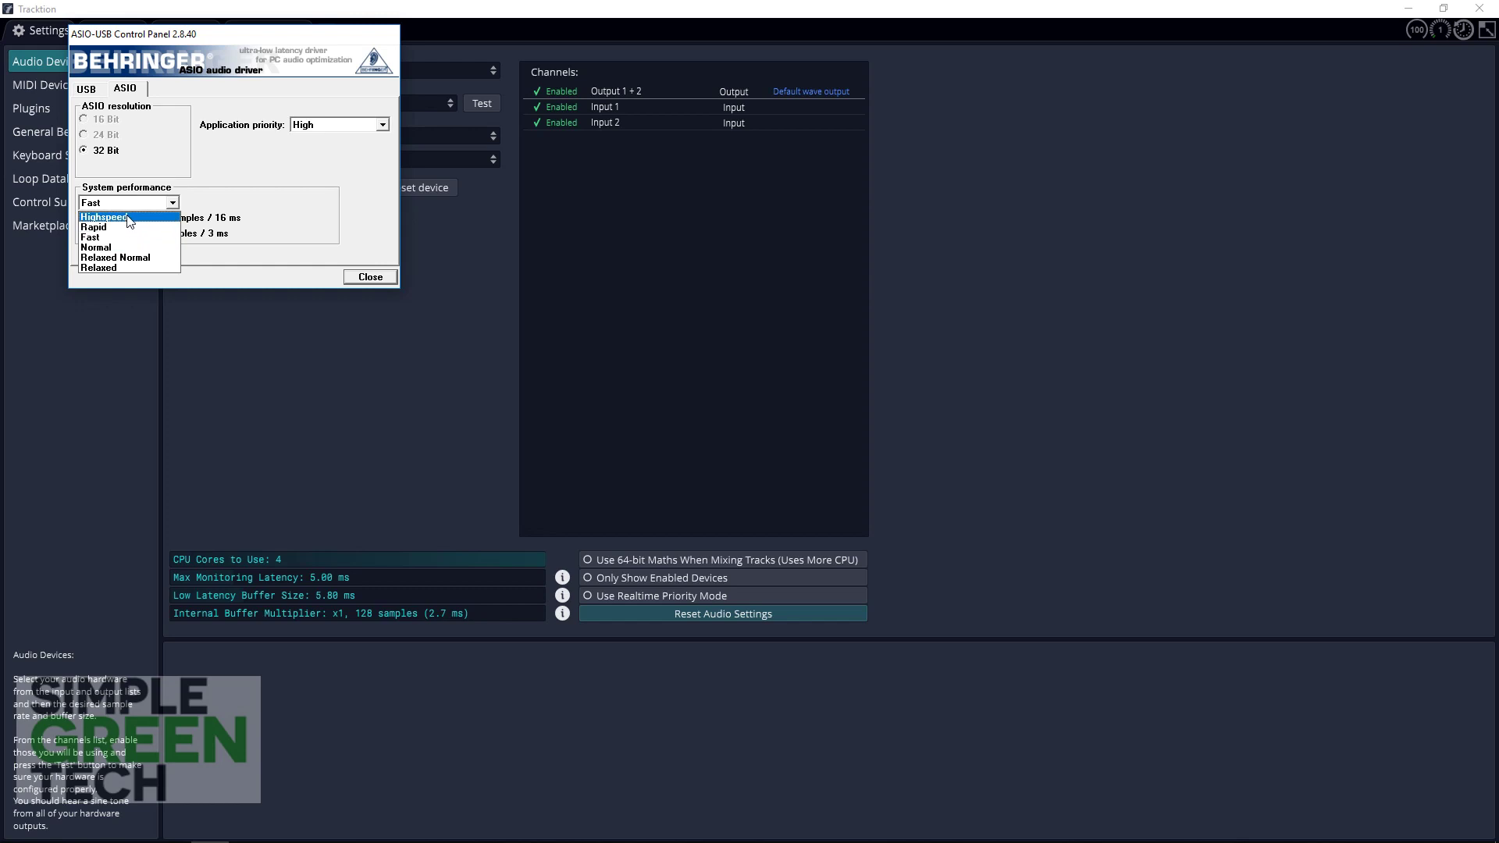
left_click(119, 238)
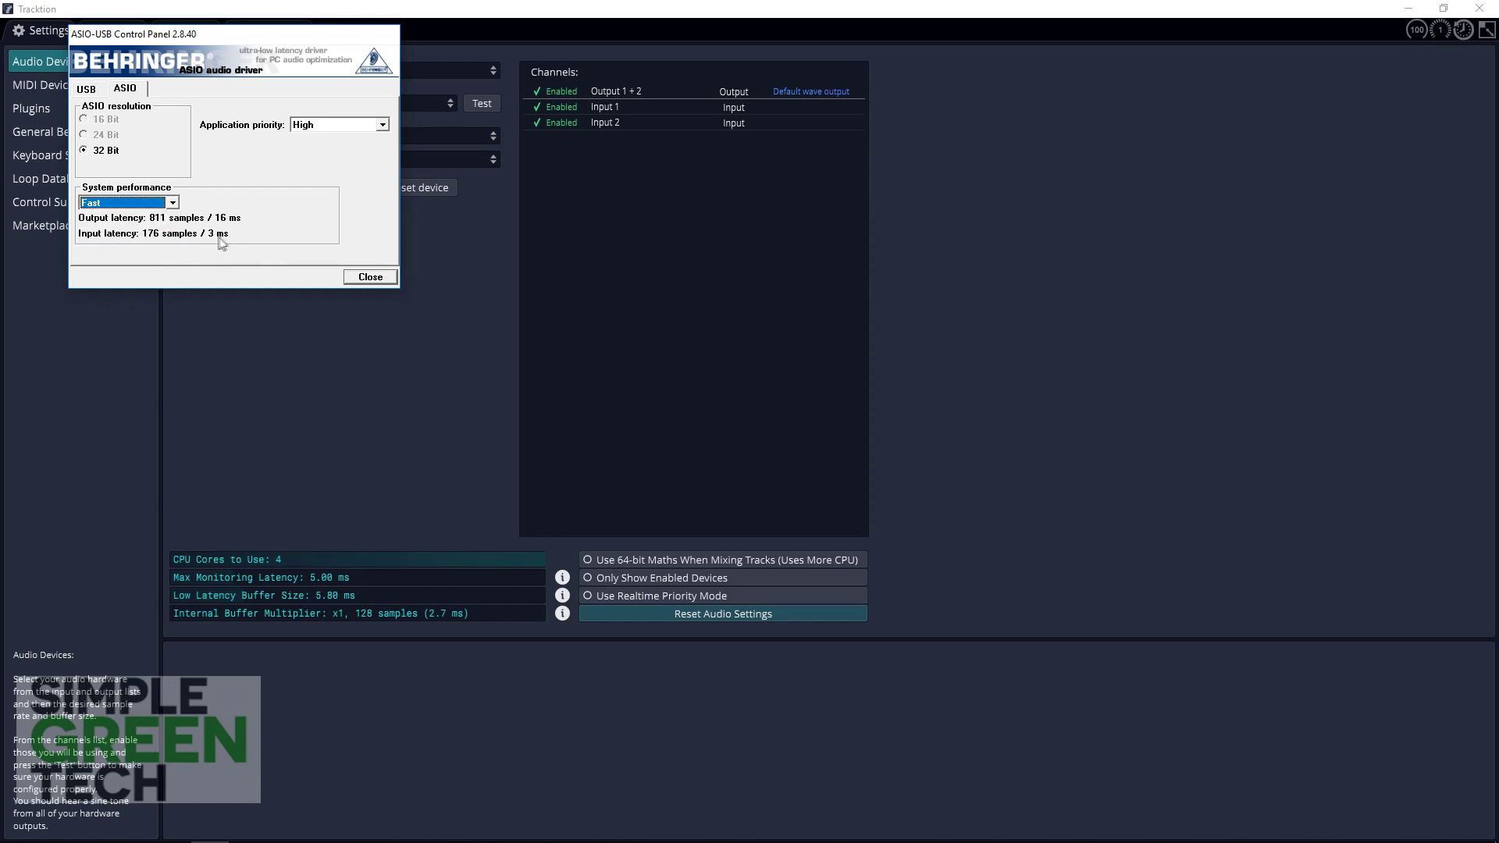
left_click(370, 278)
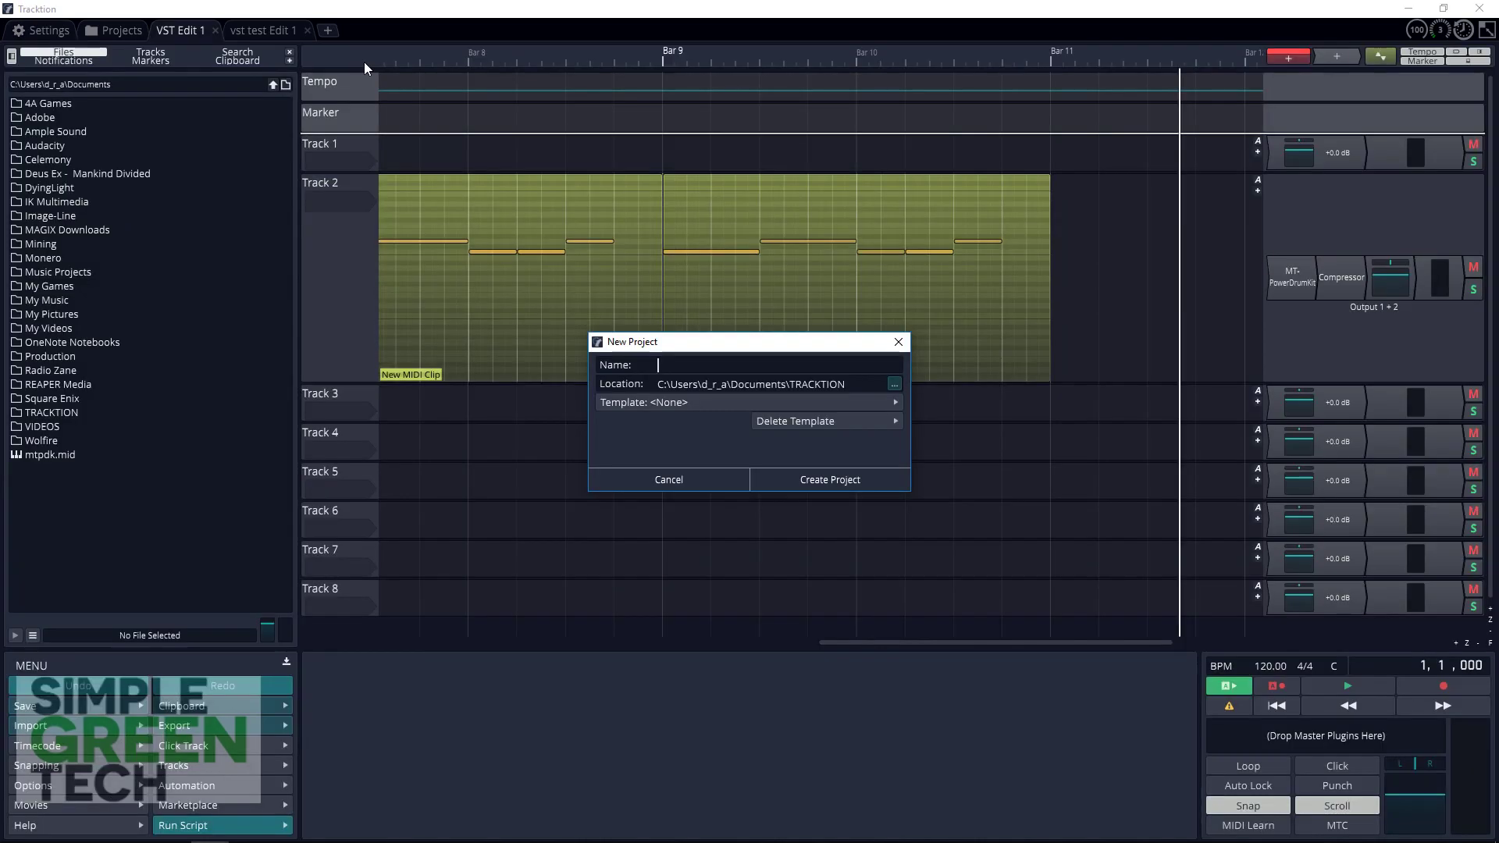
- Create a new project named 'test recording'
type("test recording")
key("Return")
left_click(361, 148)
- Make Track 1 taller and set its audio input to Input 1
double_click(368, 151)
double_click(366, 151)
double_click(367, 151)
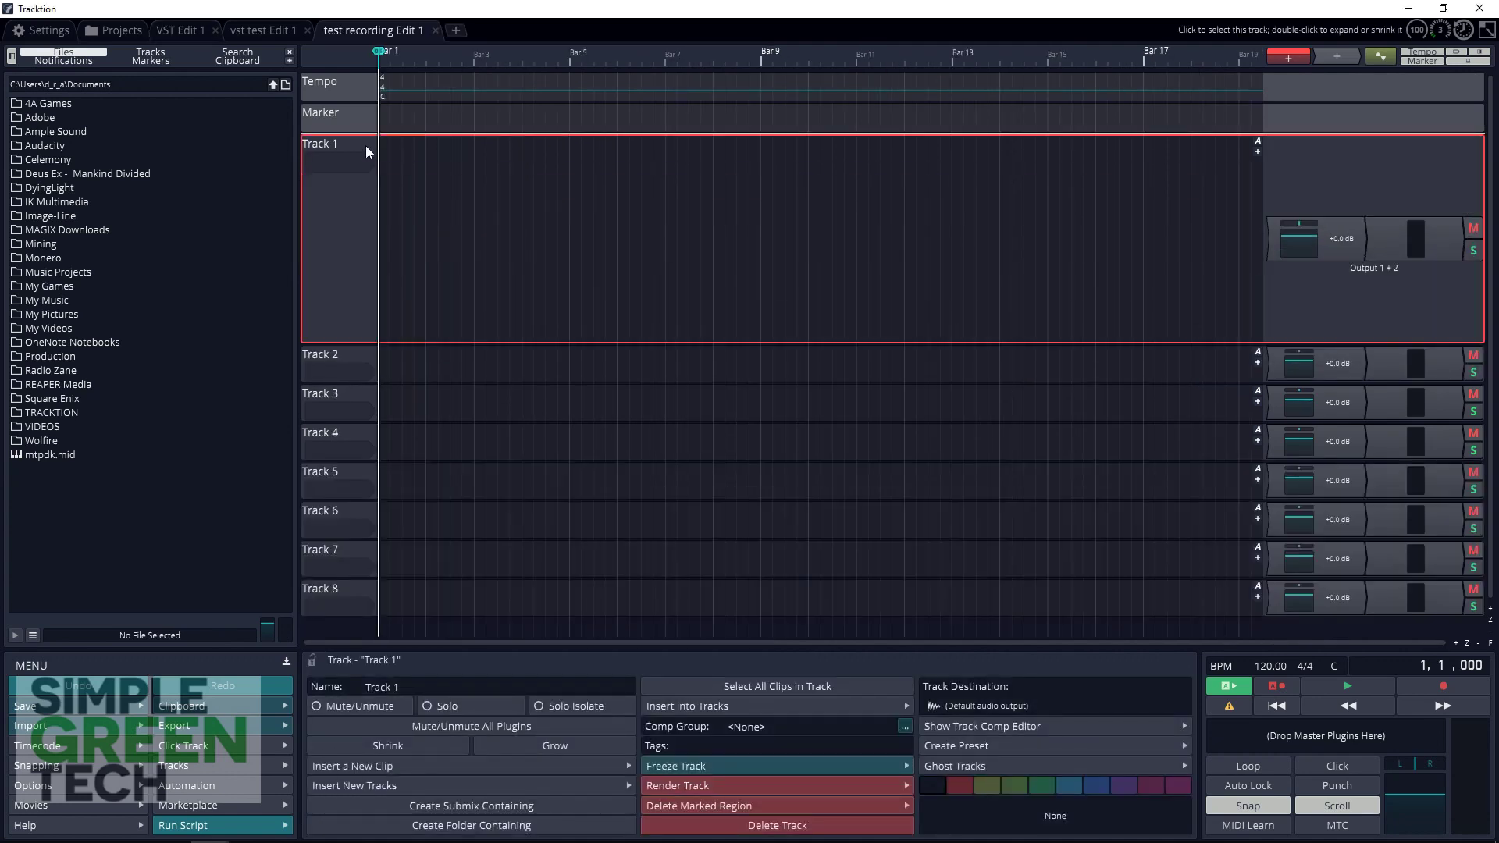
left_click(356, 168)
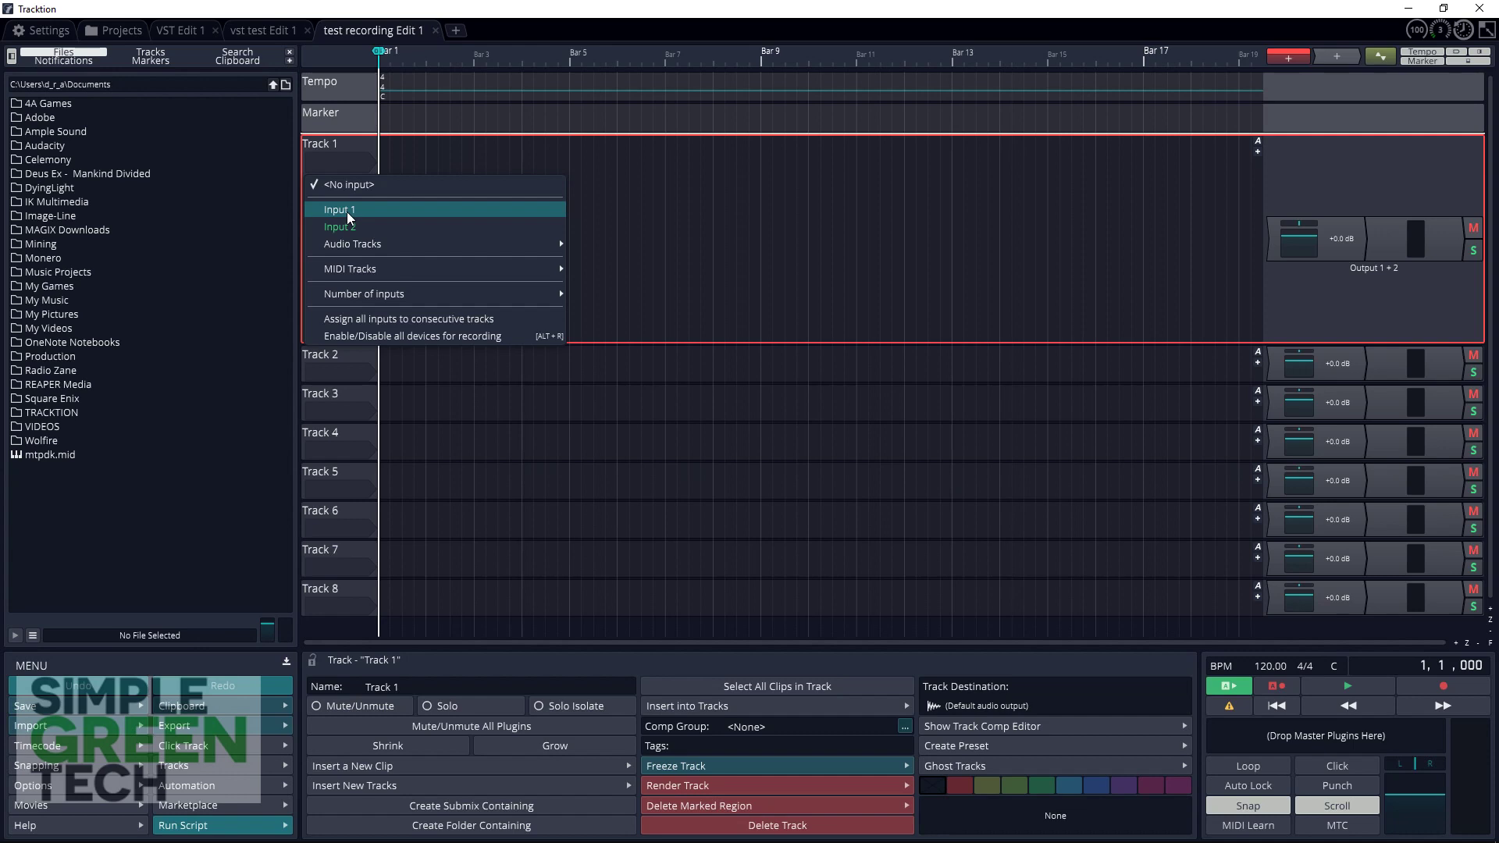
left_click(347, 212)
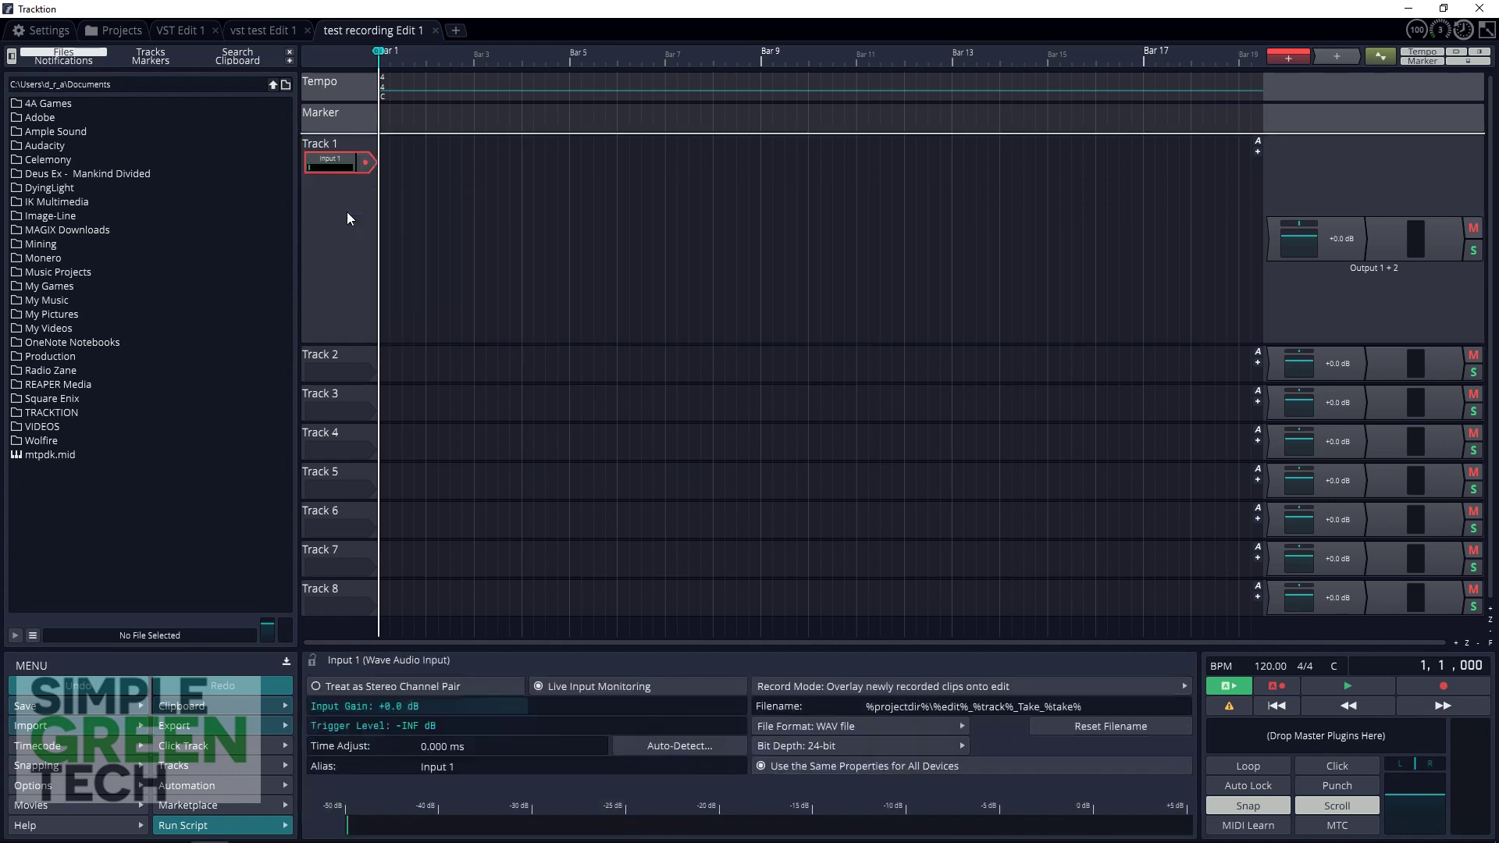
- Arm Input 1 on Track 1 and record a voice take as 'Track 1 Recording 1'
left_click(368, 171)
left_click(1425, 697)
left_click(1423, 695)
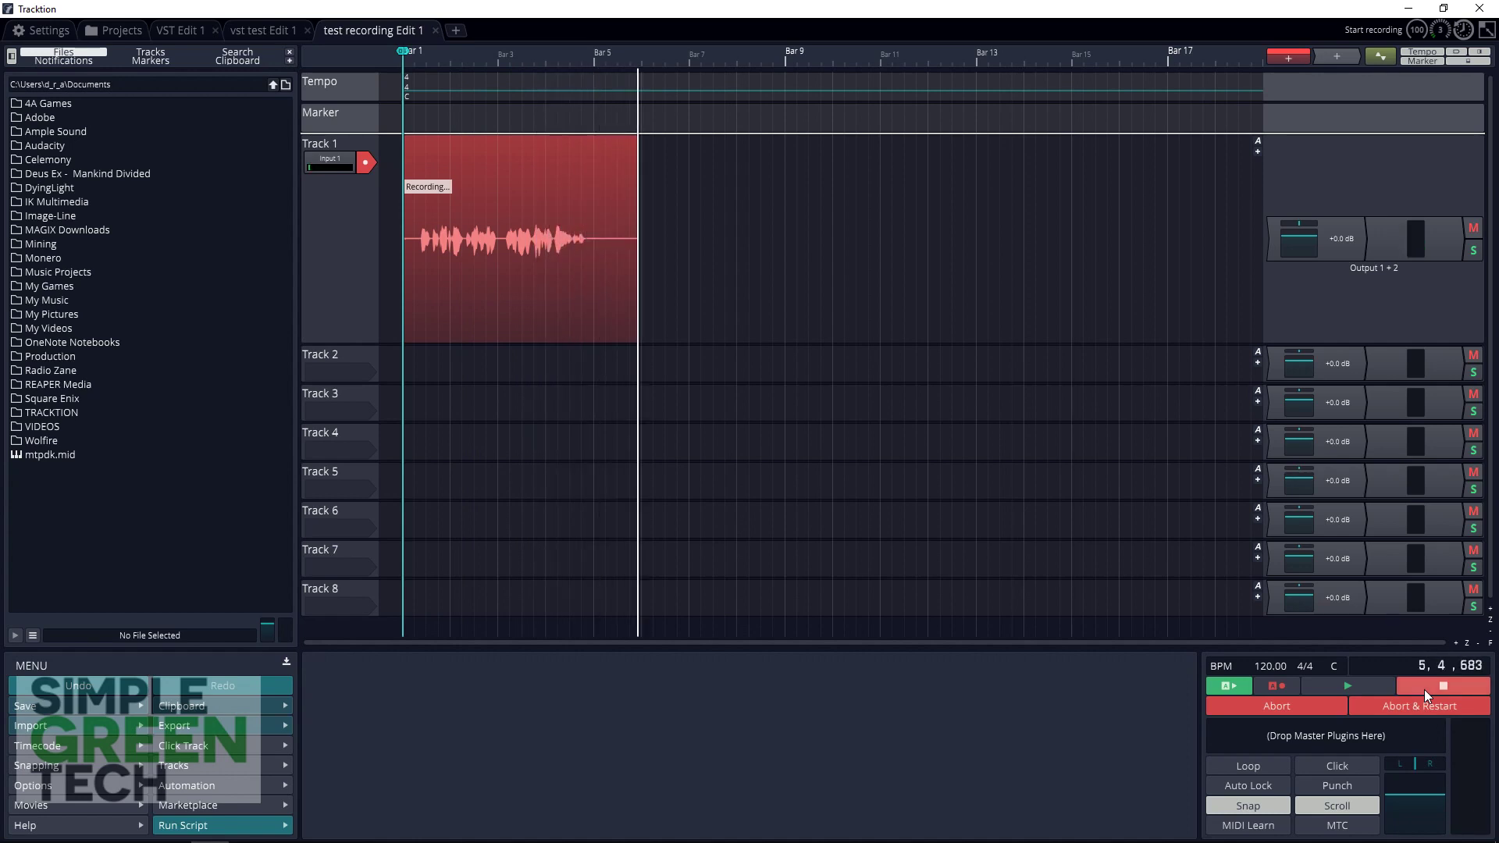
left_click(1424, 690)
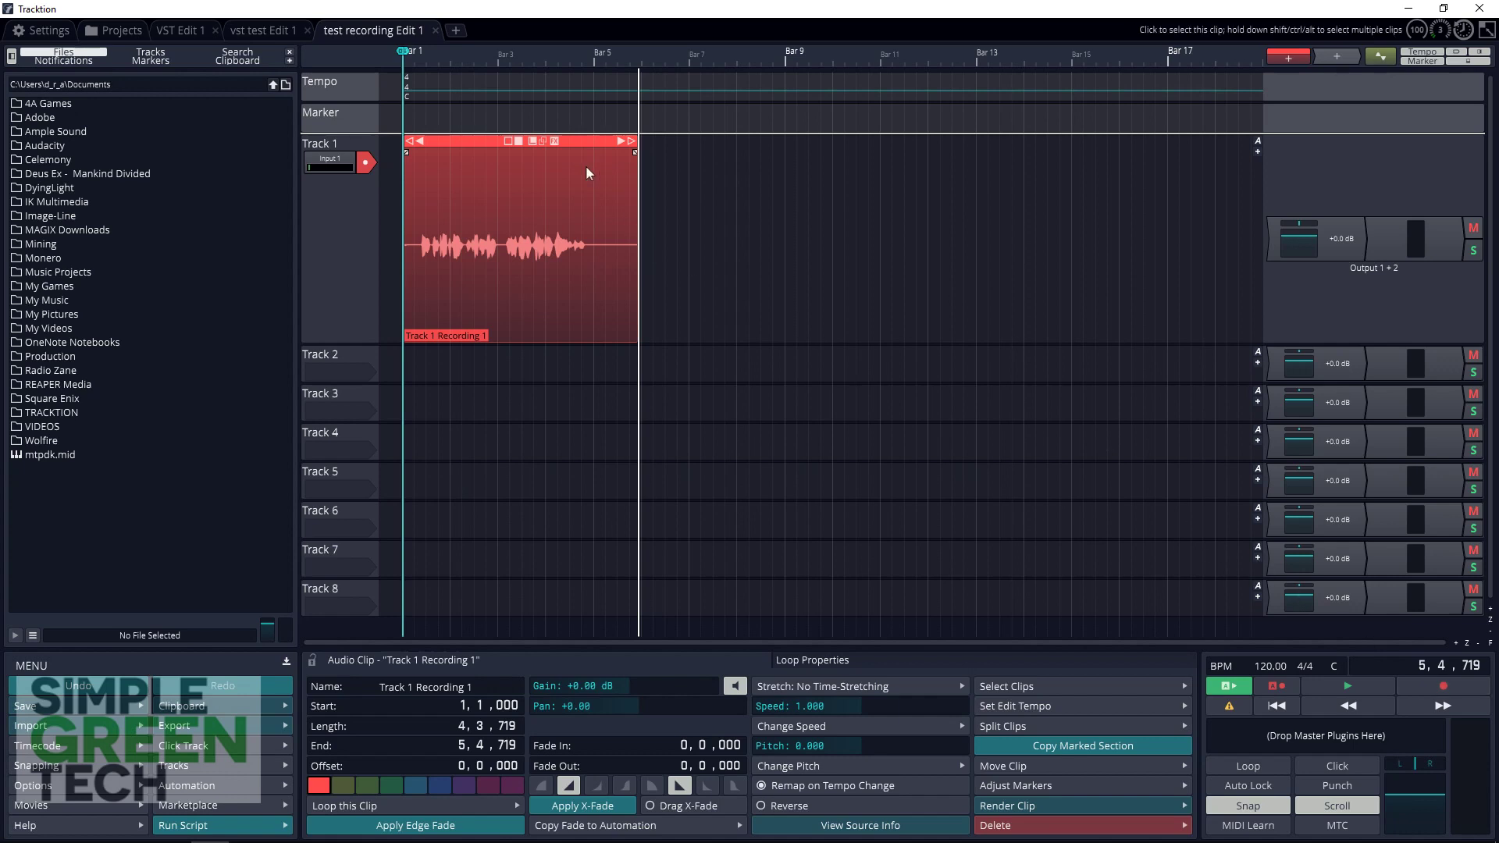
- Move the recorded voice clip and trim its end and start inward
left_click_drag(576, 141, 662, 140)
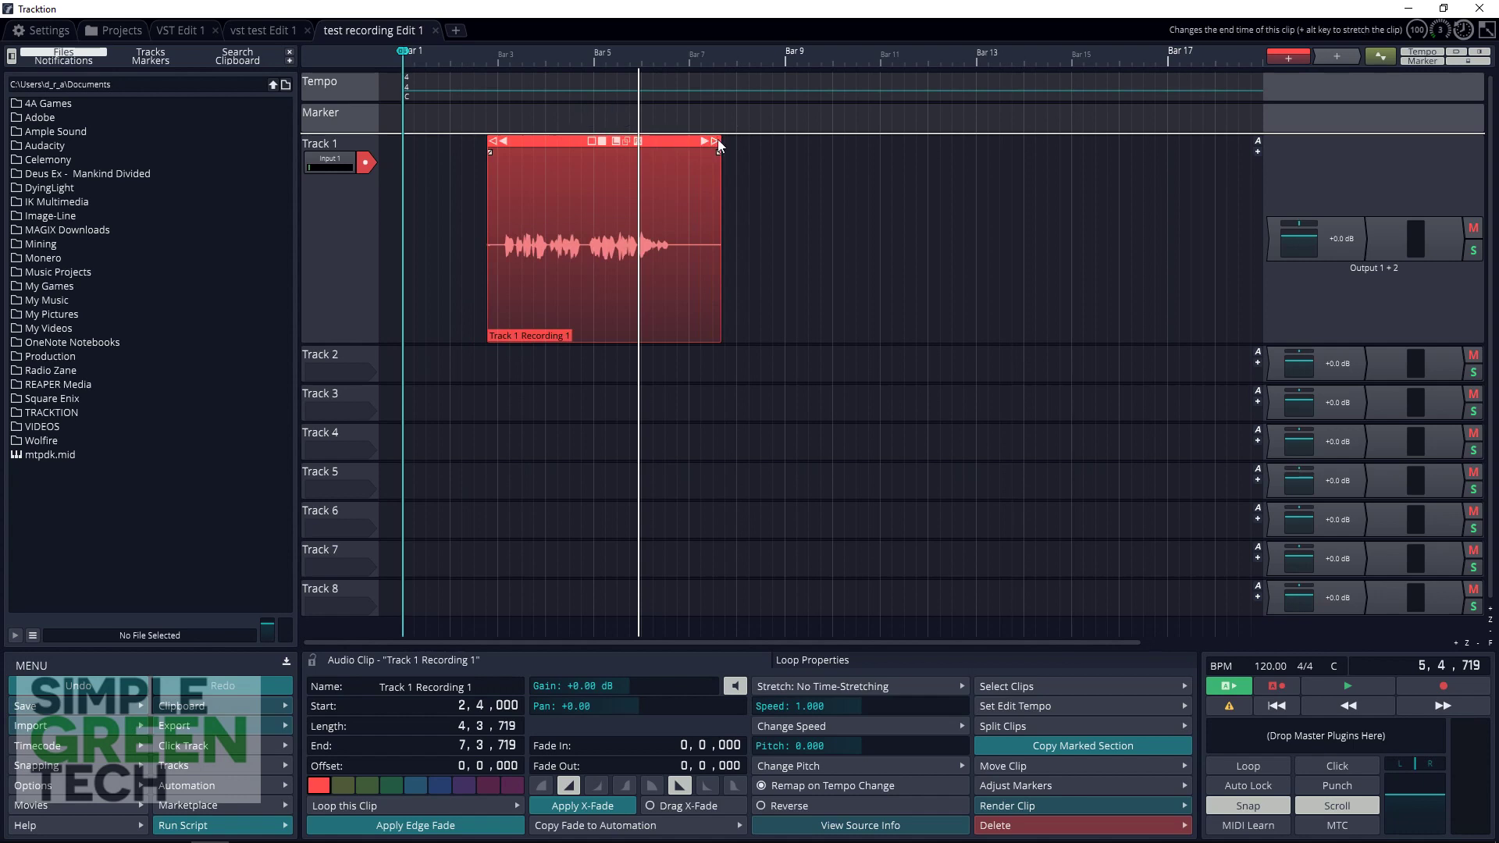
left_click_drag(714, 141, 672, 163)
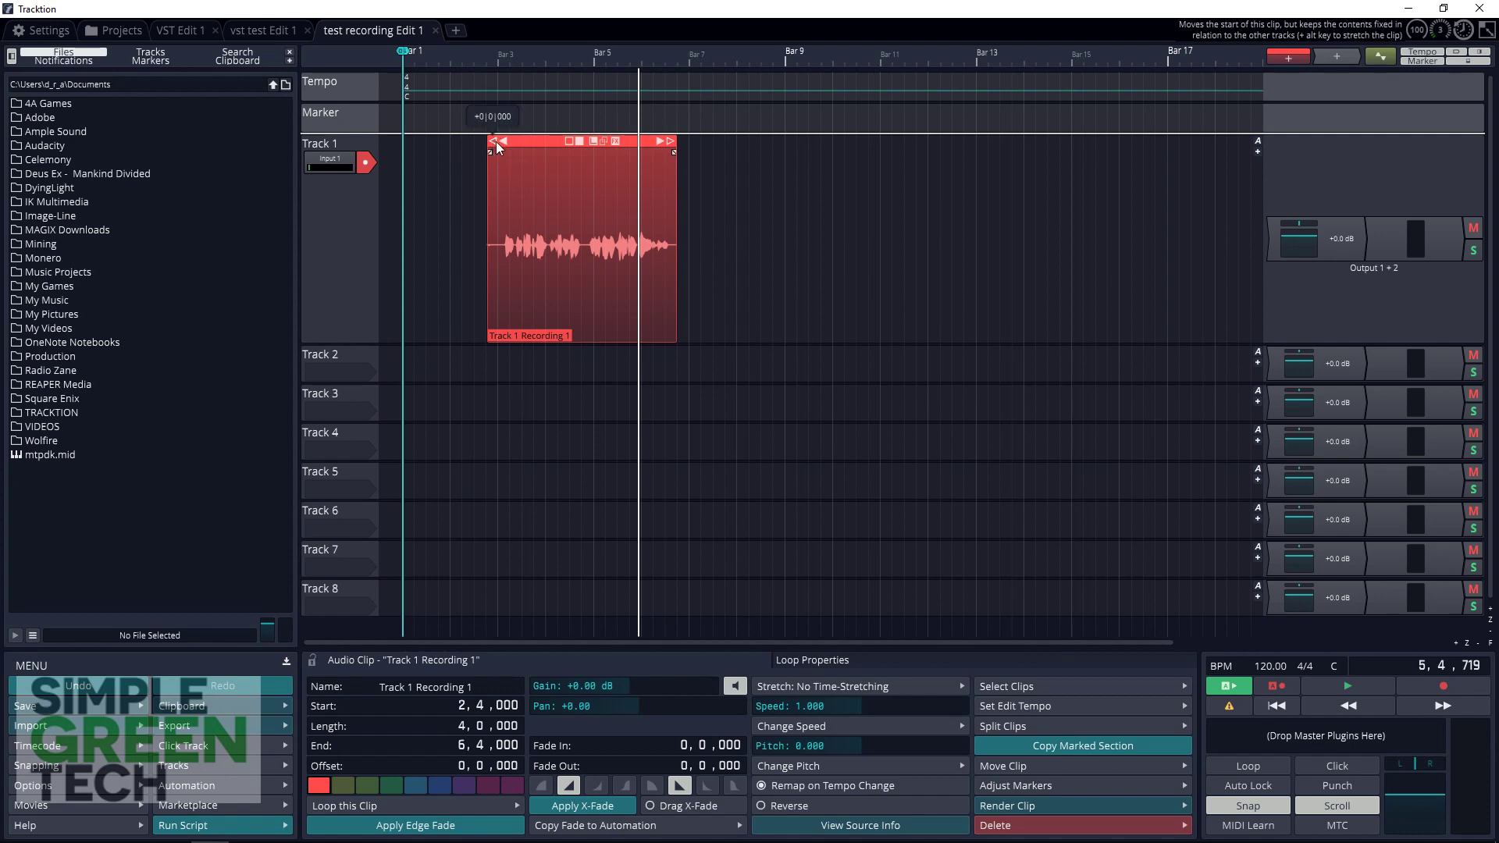
left_click_drag(497, 148, 505, 149)
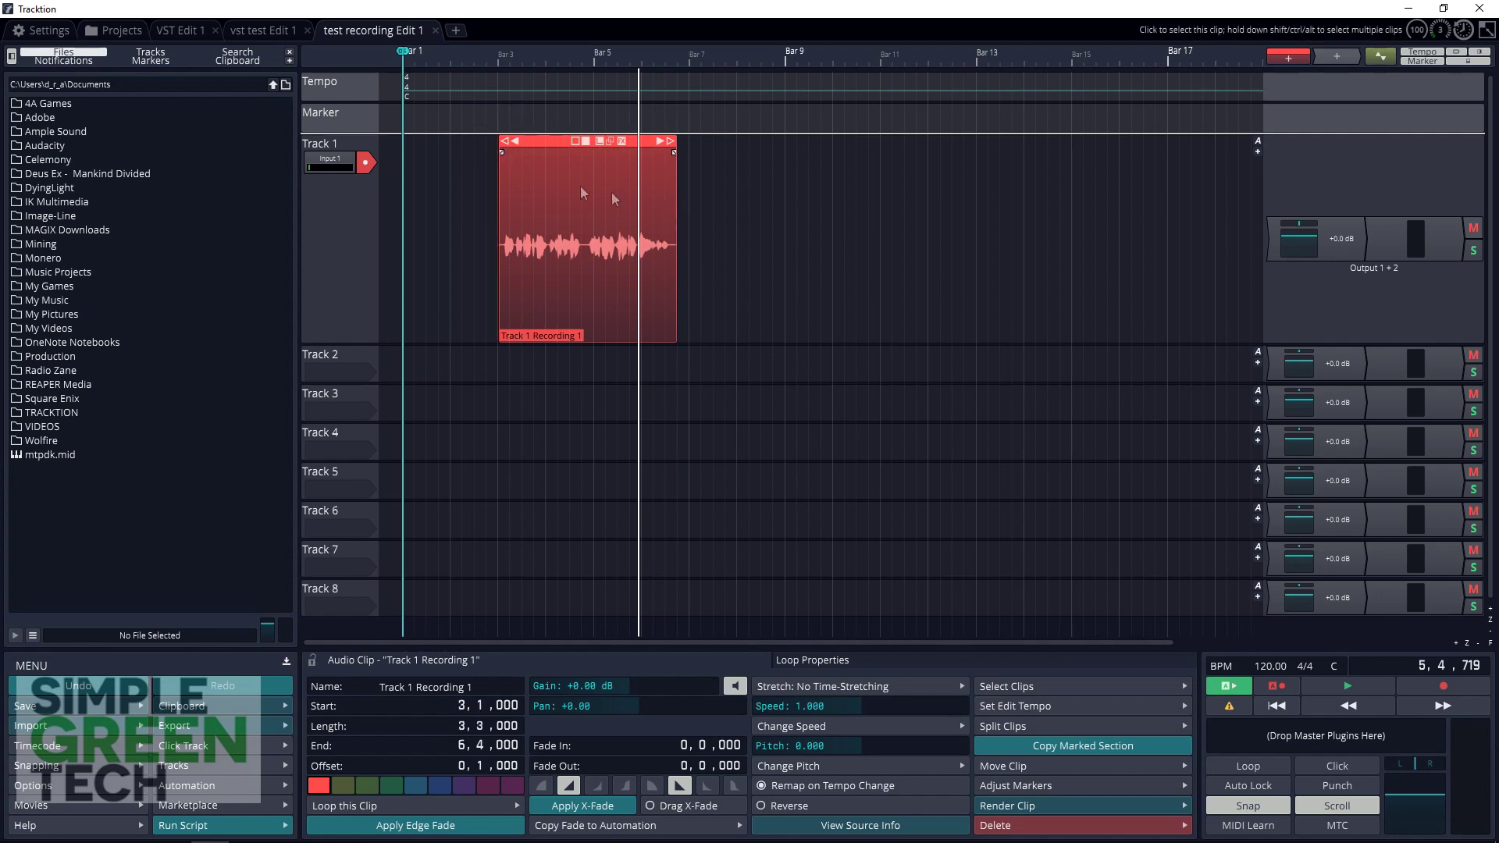
- Split the clip at the playhead near bar 5 and reposition the second piece
left_click(588, 248)
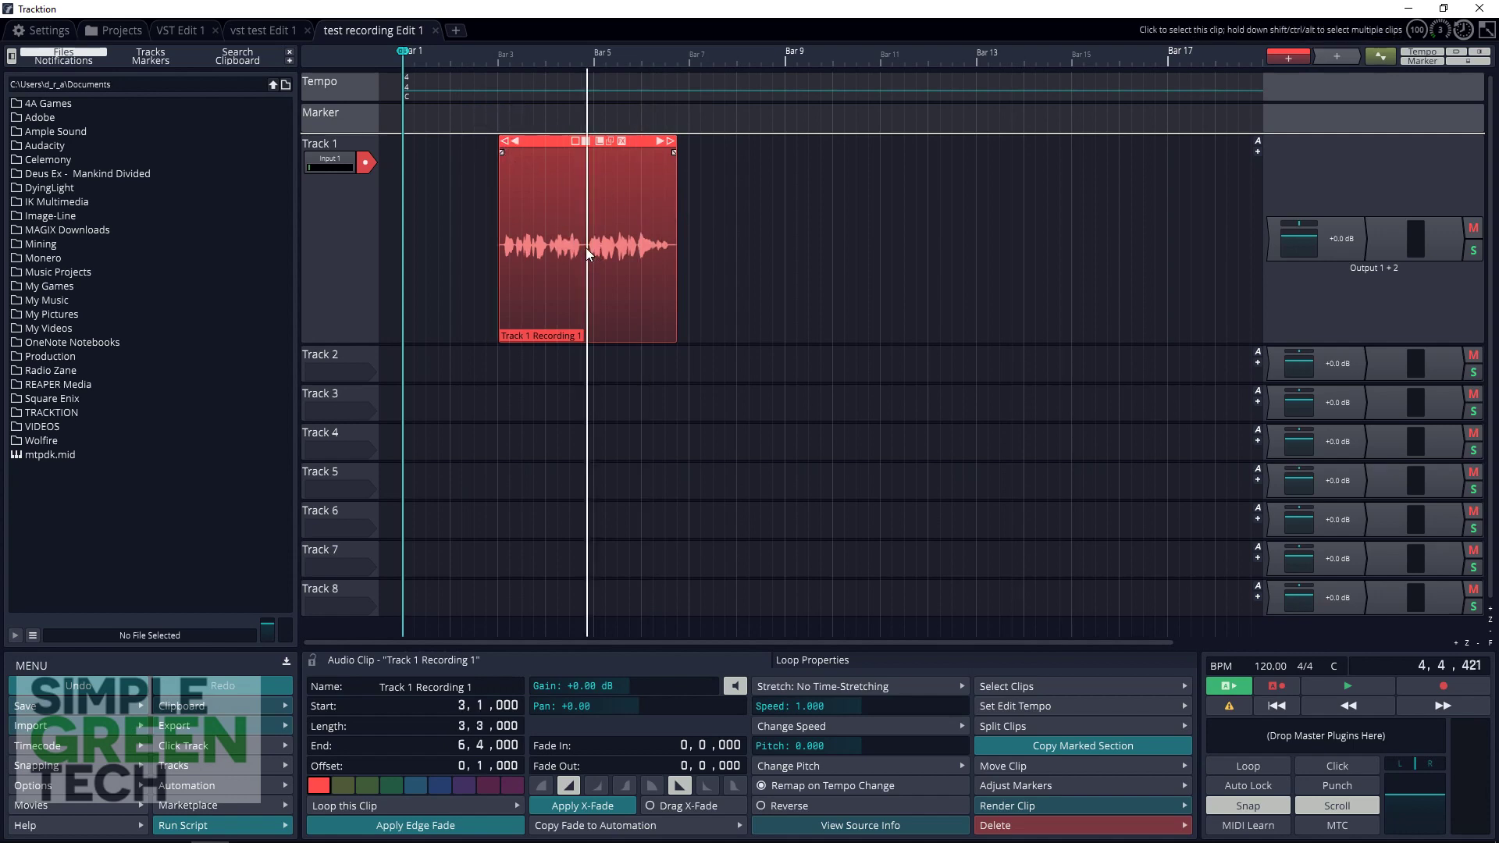
right_click(585, 246)
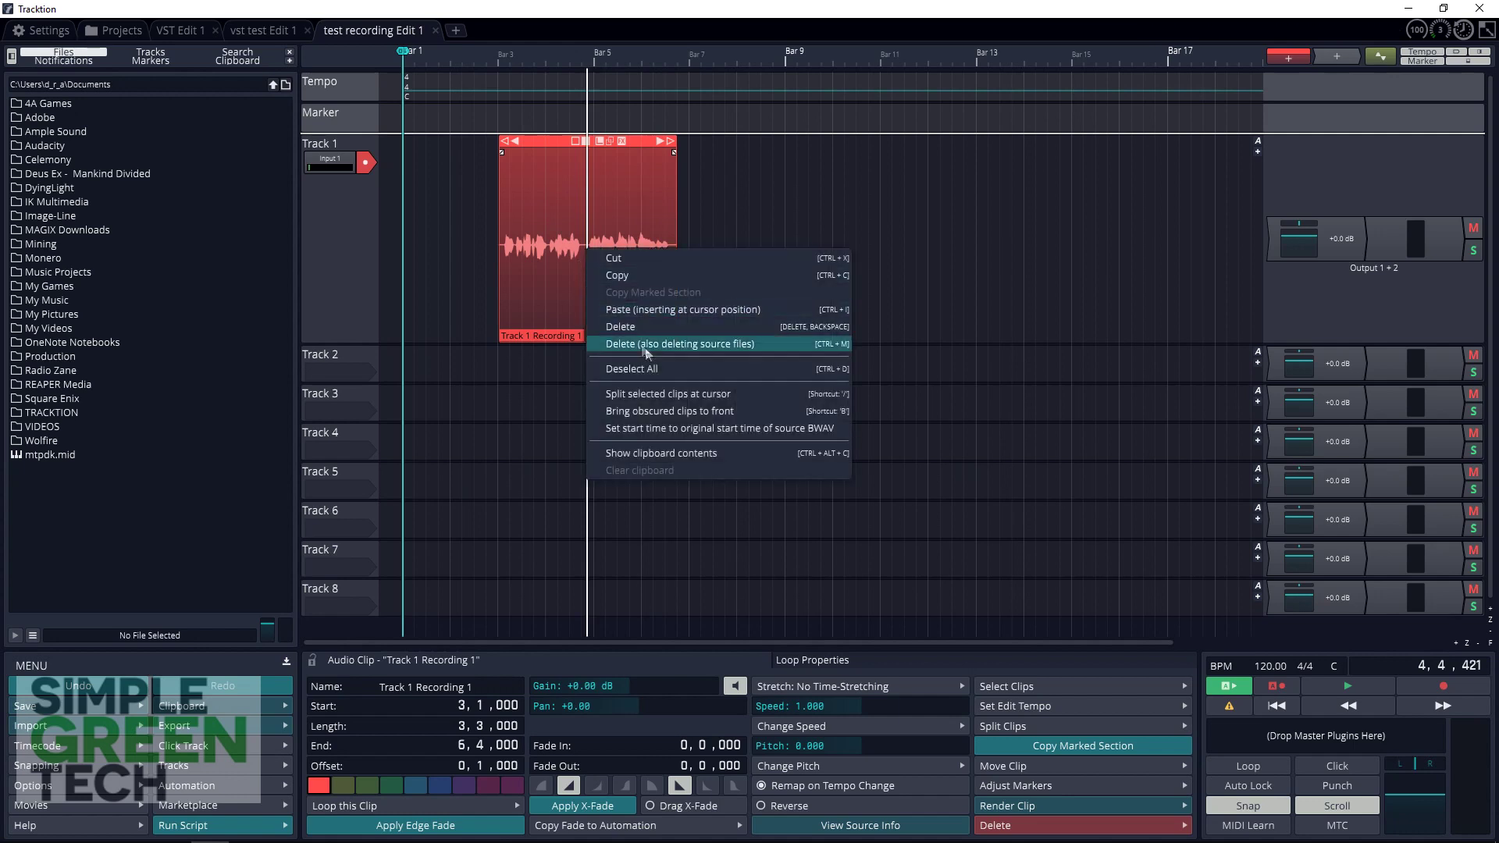
left_click(670, 395)
left_click_drag(636, 316, 591, 175)
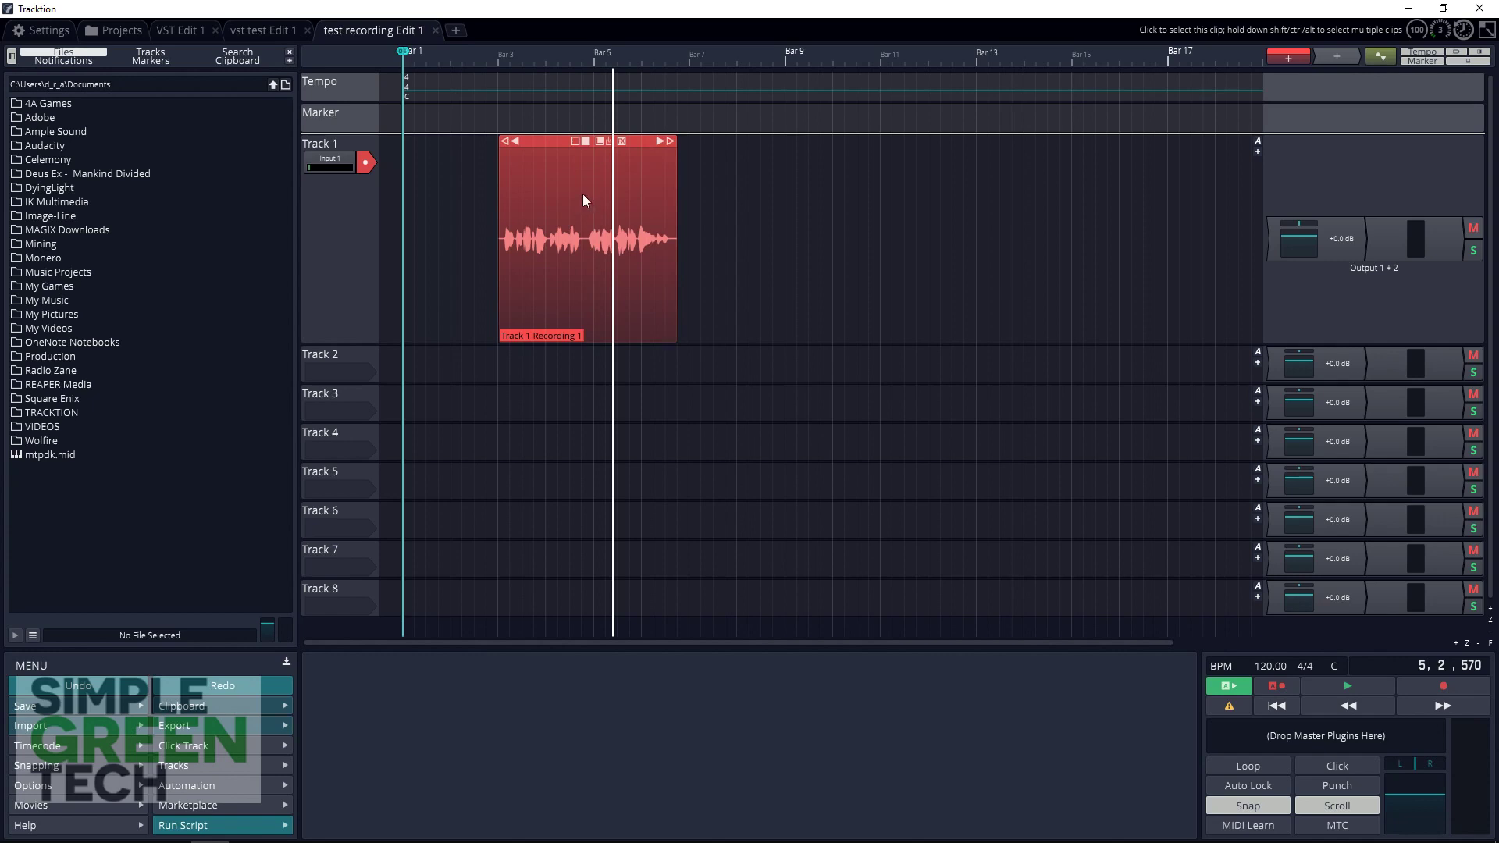
- Add the MeldaProduction MCompressor plugin to Track 1
right_click(1331, 249)
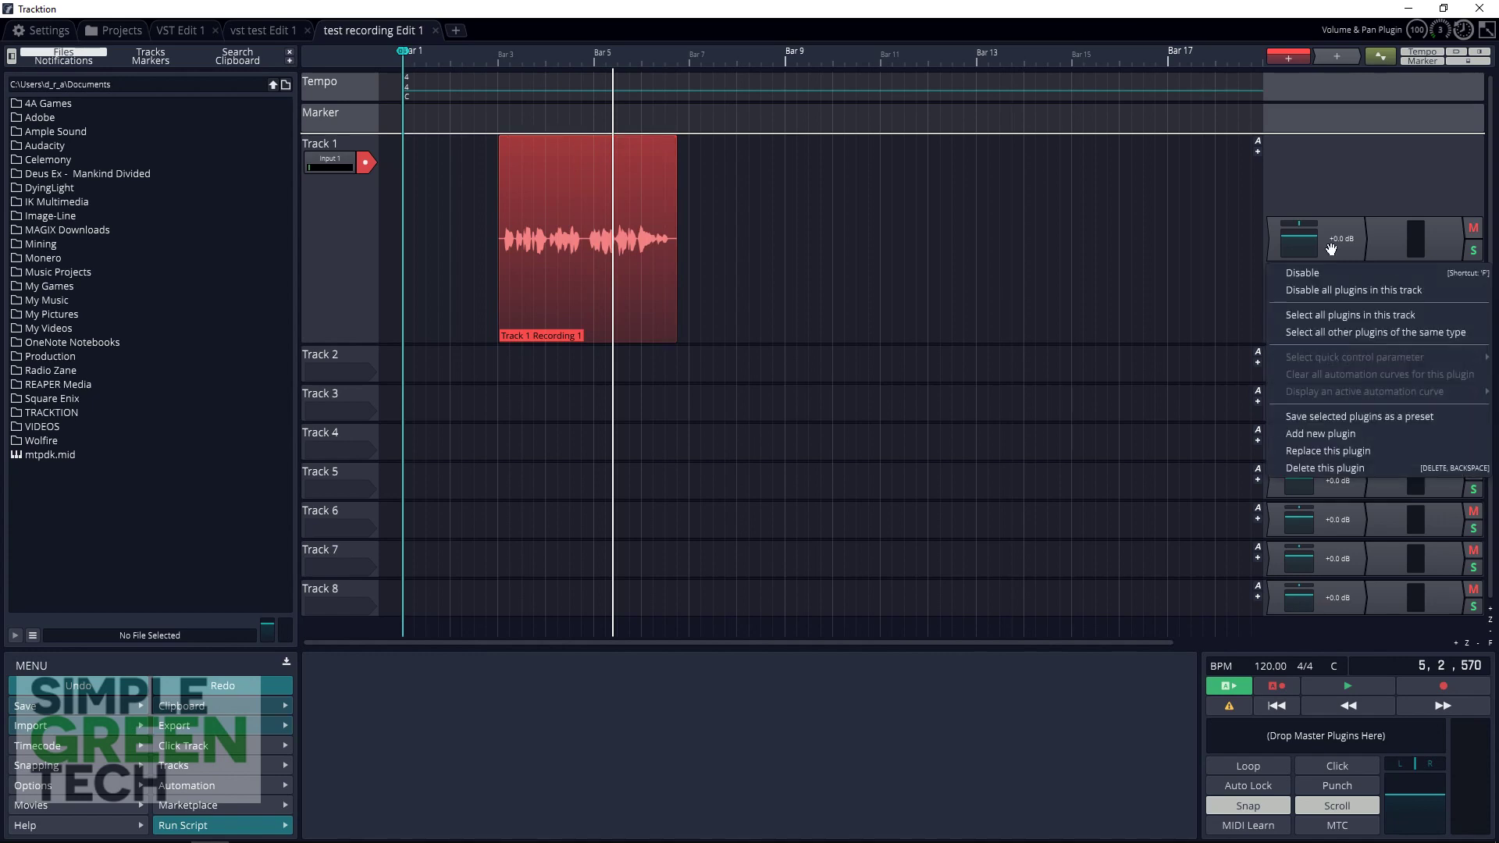
left_click(1332, 440)
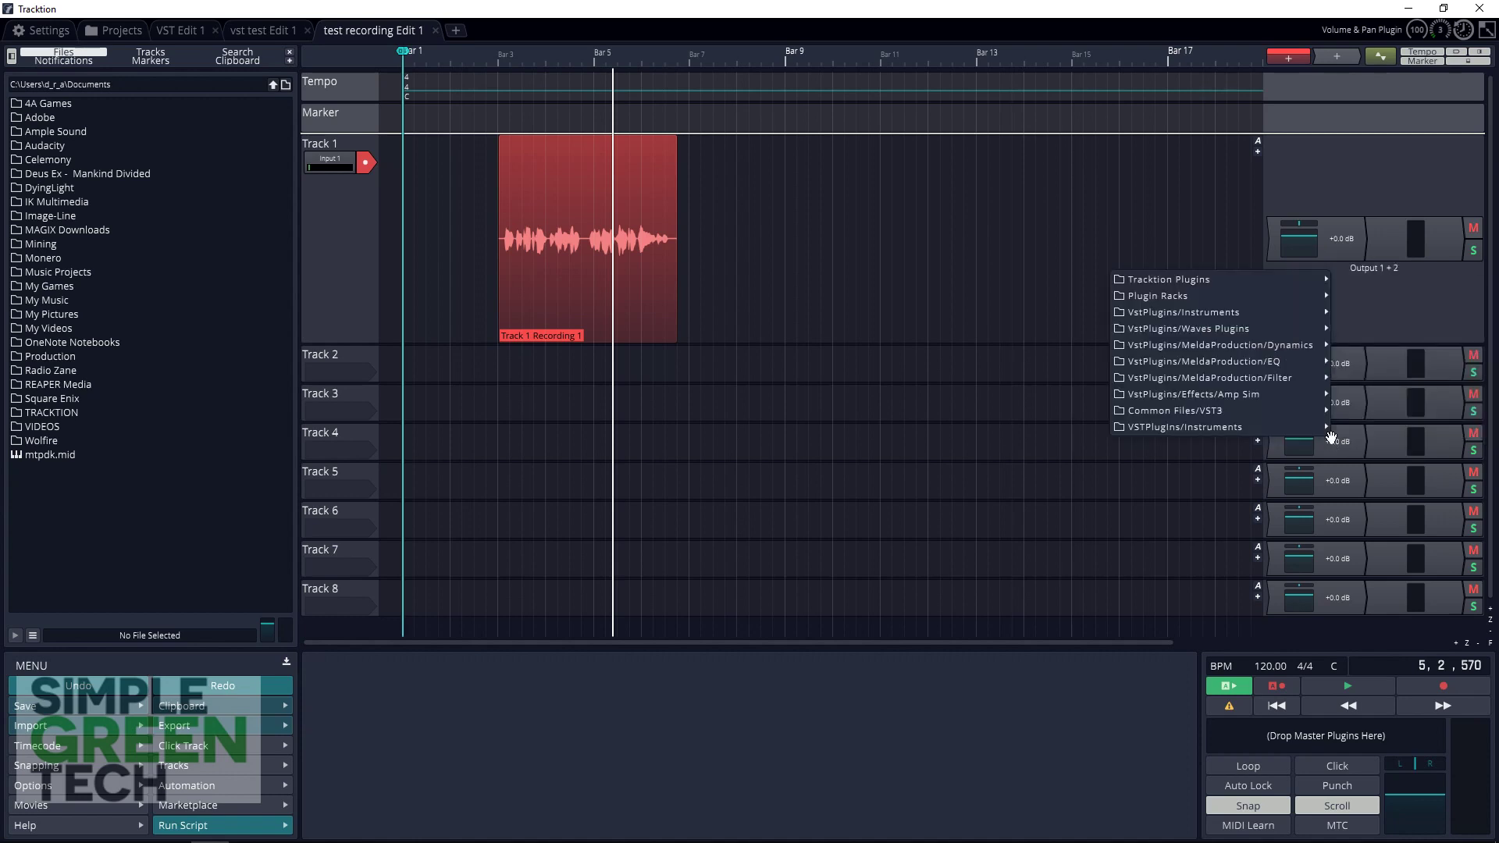
mouse_move(1284, 353)
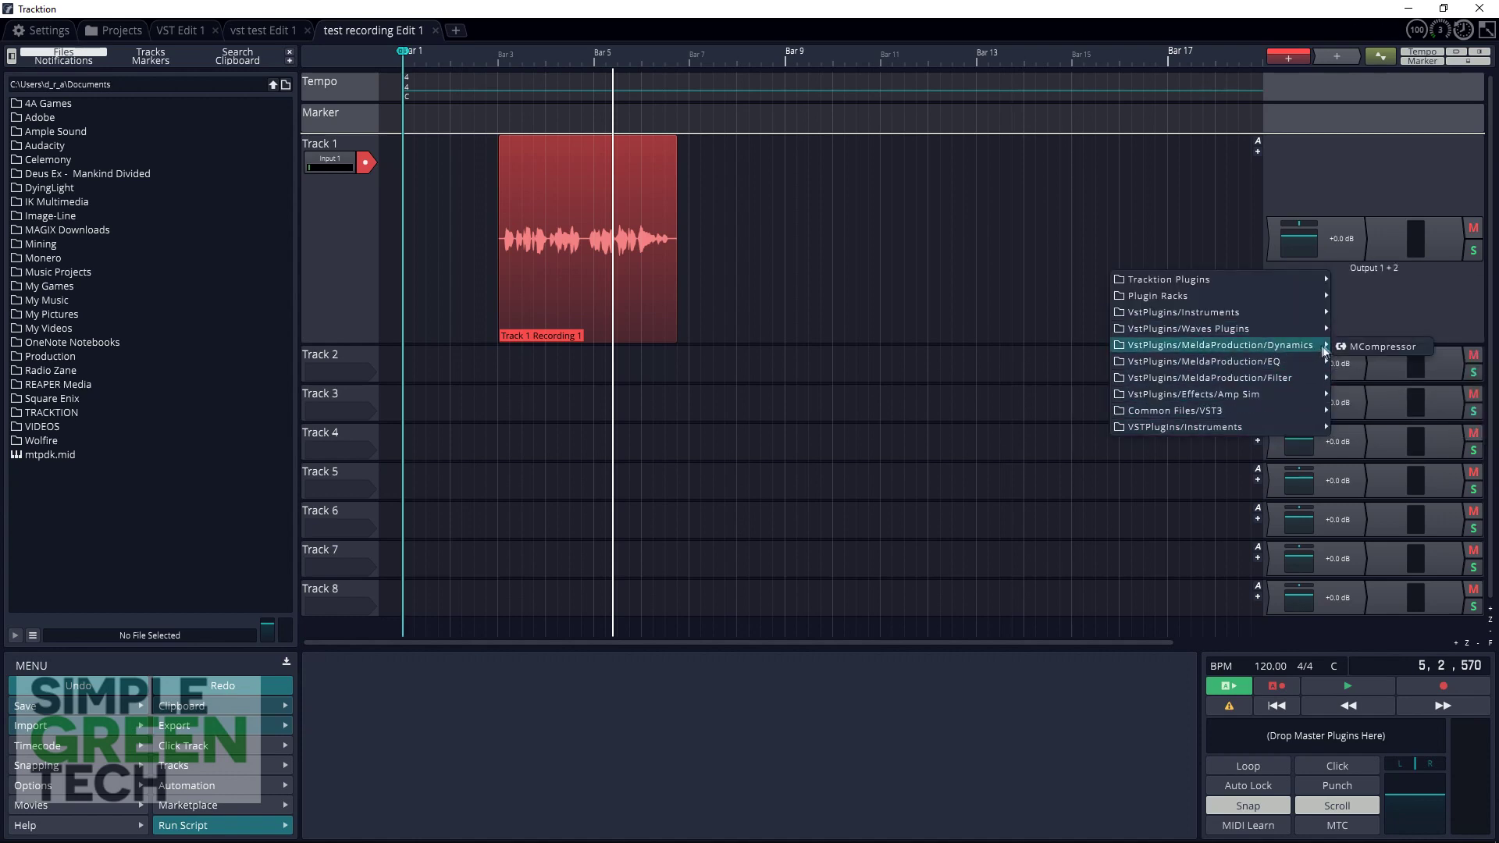
left_click(1362, 346)
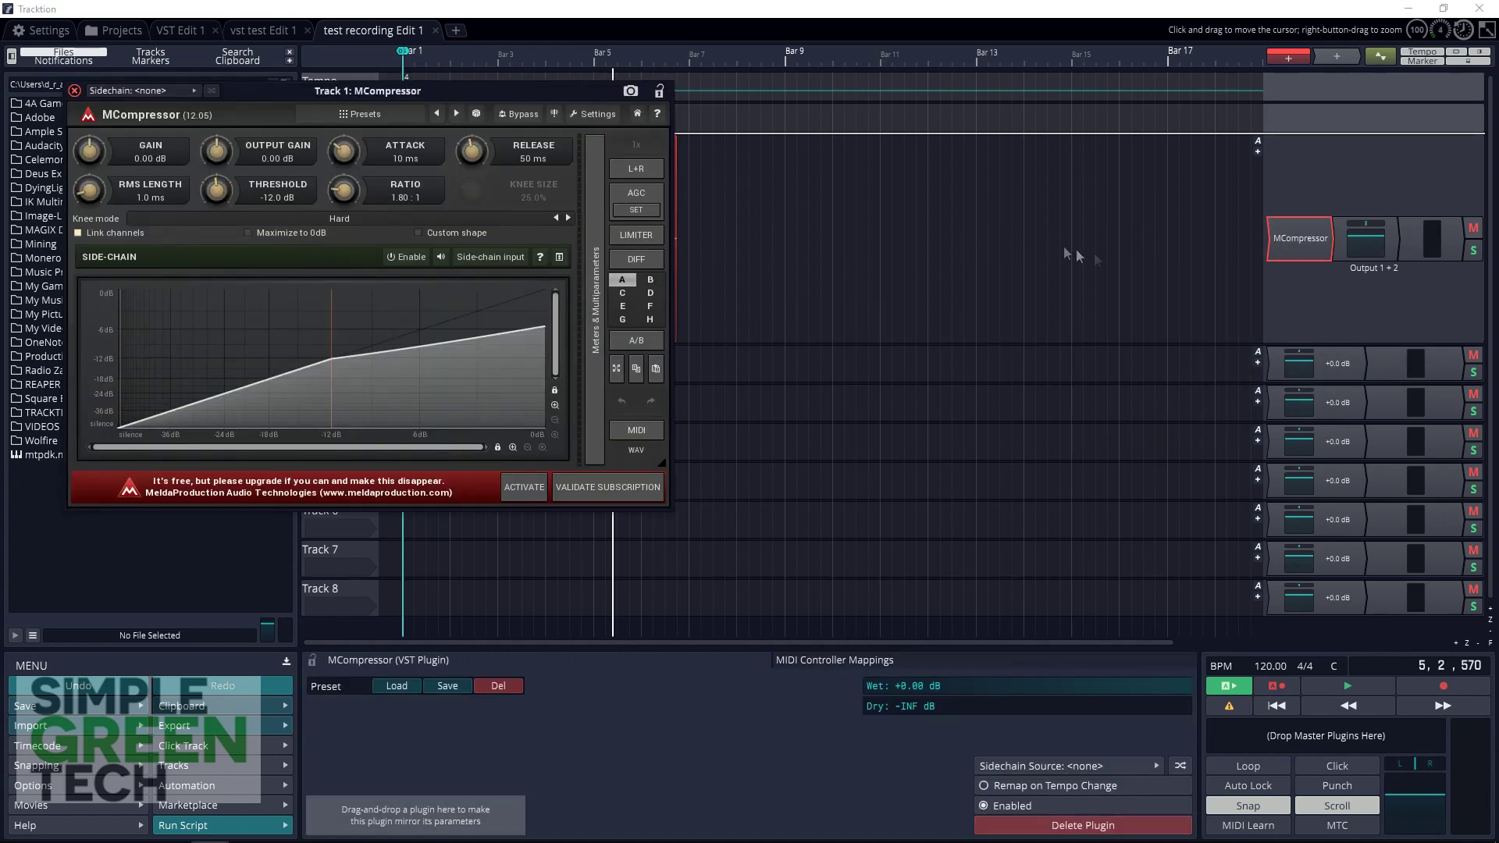
- Add the MeldaProduction MEqualizer plugin to Track 1 ahead of MCompressor
right_click(1305, 244)
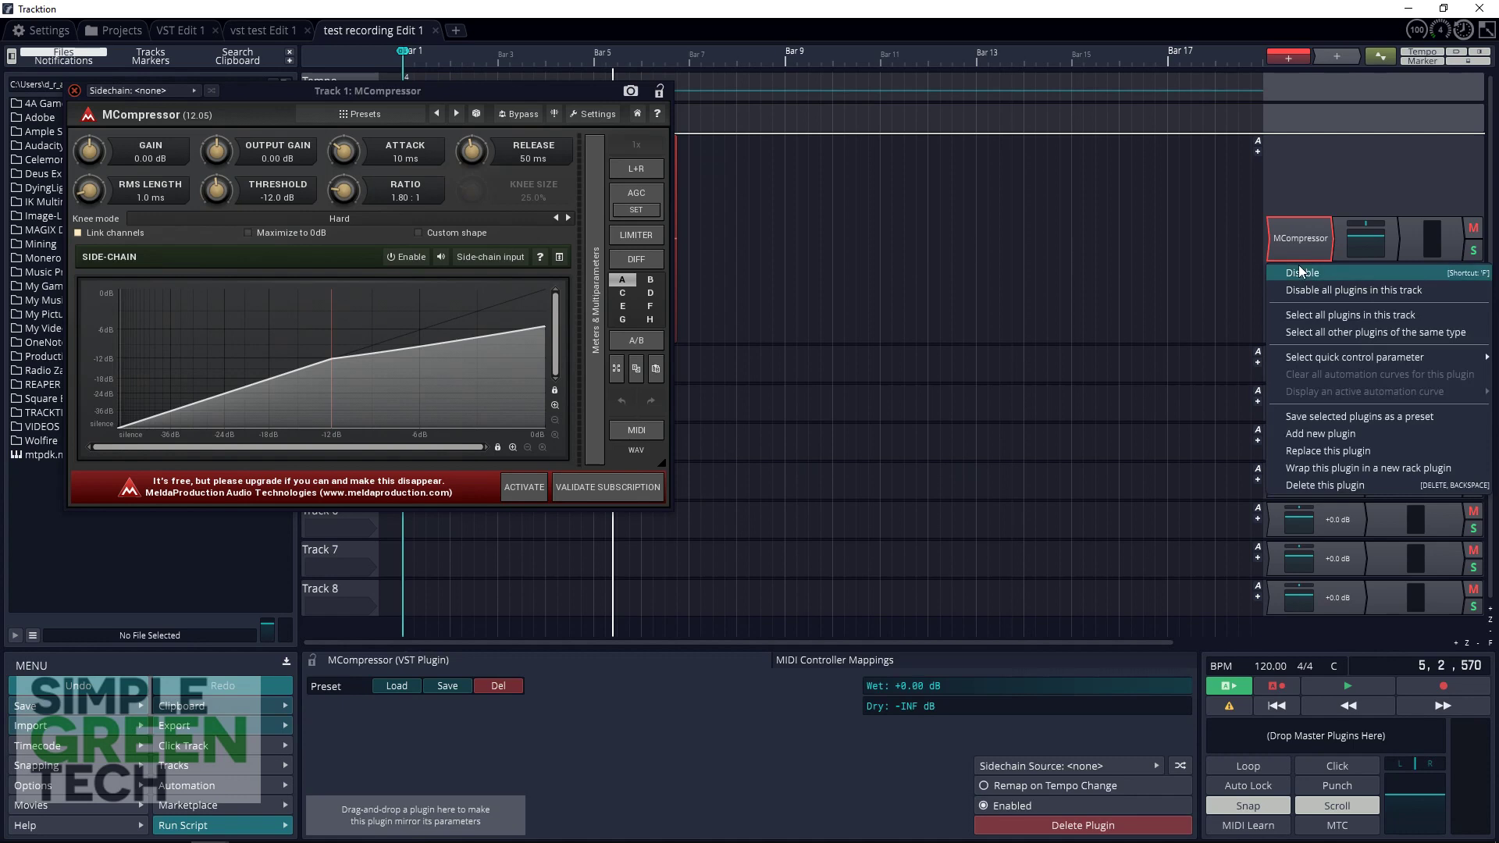
left_click(1323, 433)
mouse_move(1263, 390)
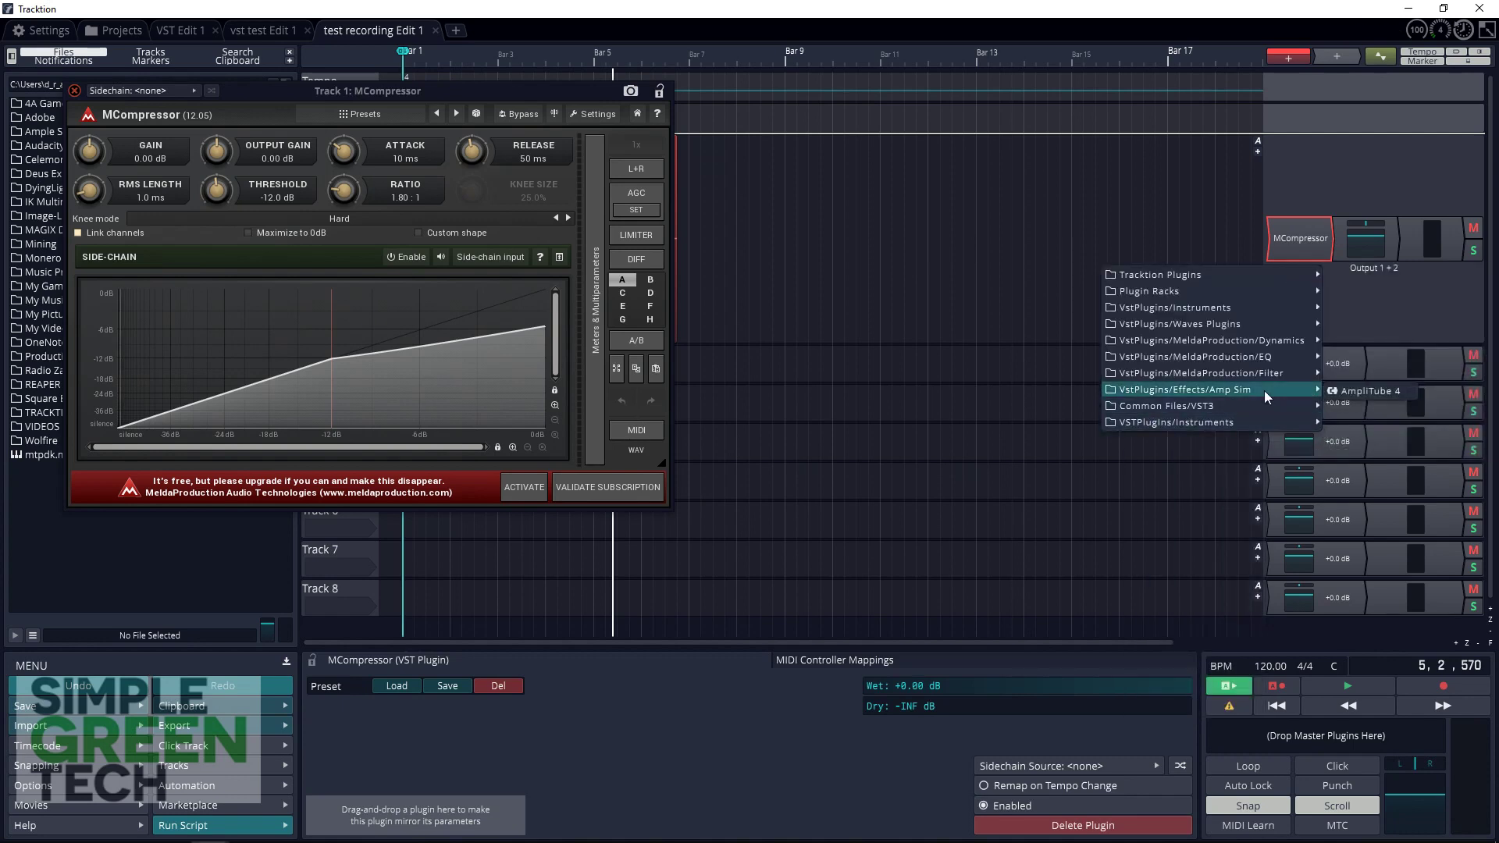
mouse_move(1263, 359)
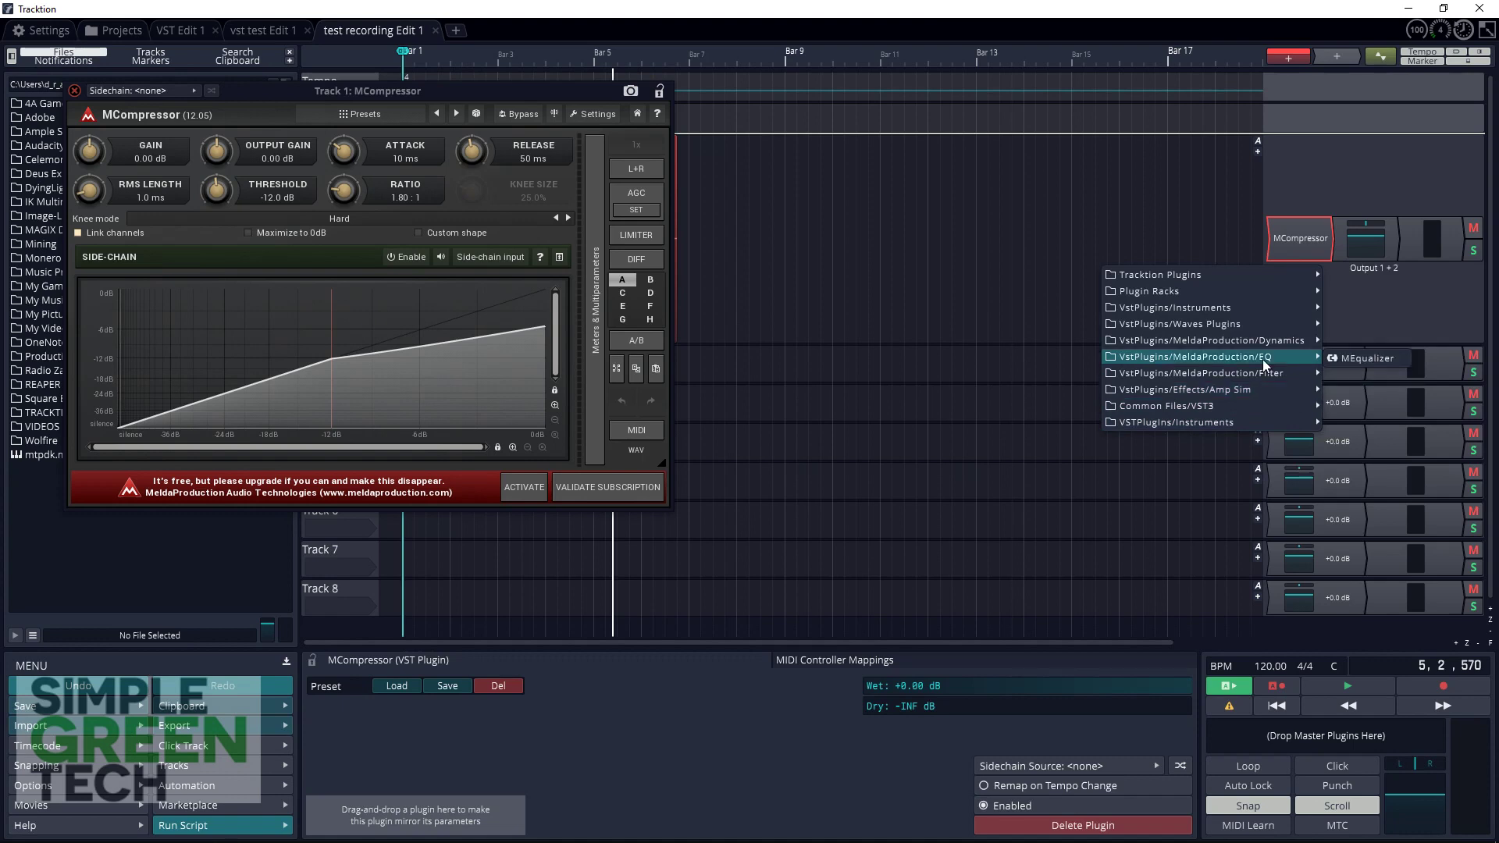
left_click(1339, 360)
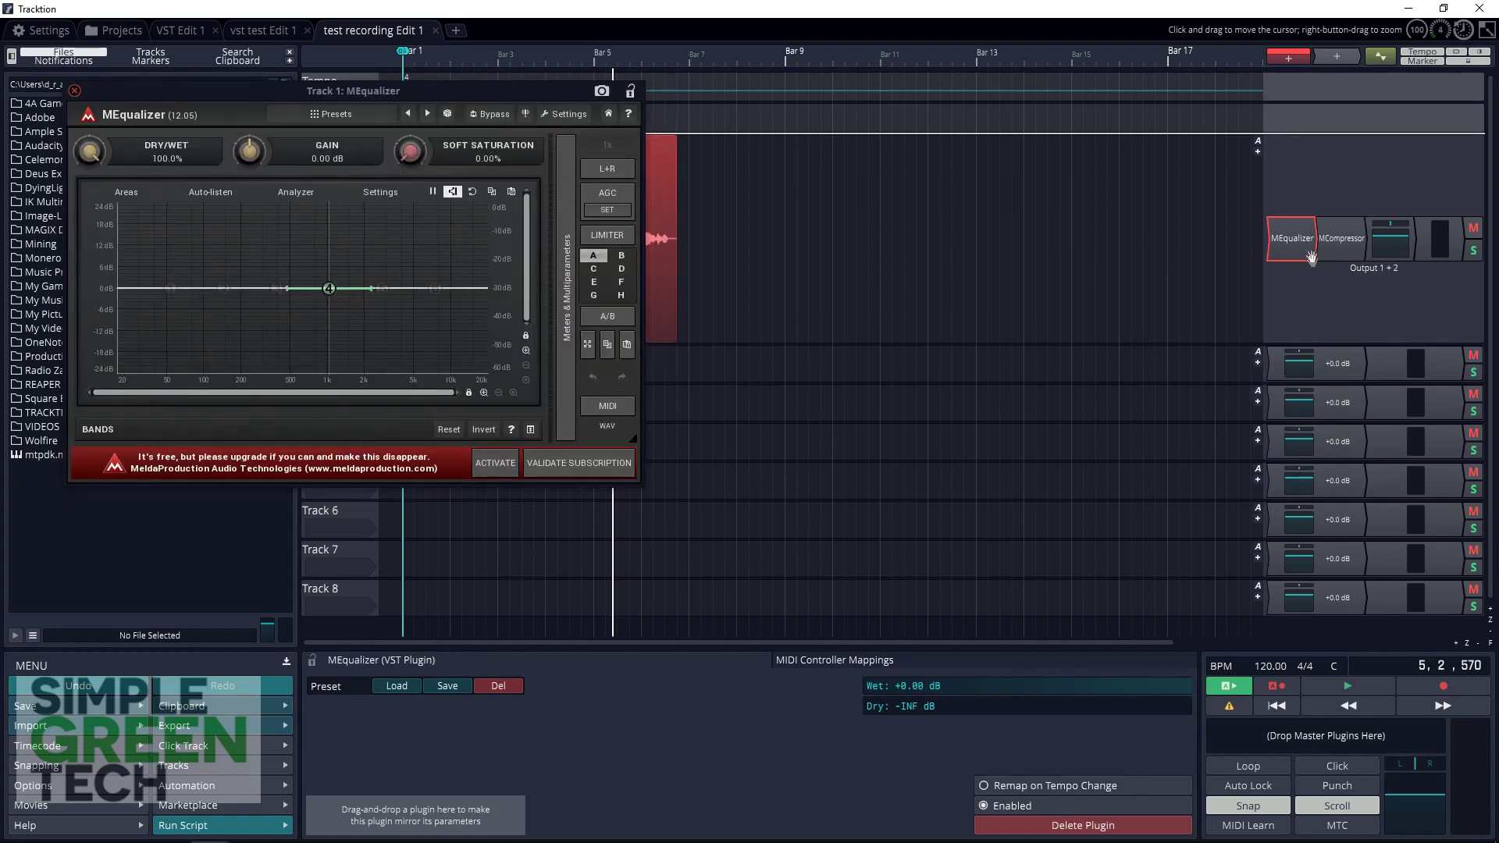
- Open MCompressor's controls, then move MEqualizer after MCompressor and back ahead of it
double_click(1339, 247)
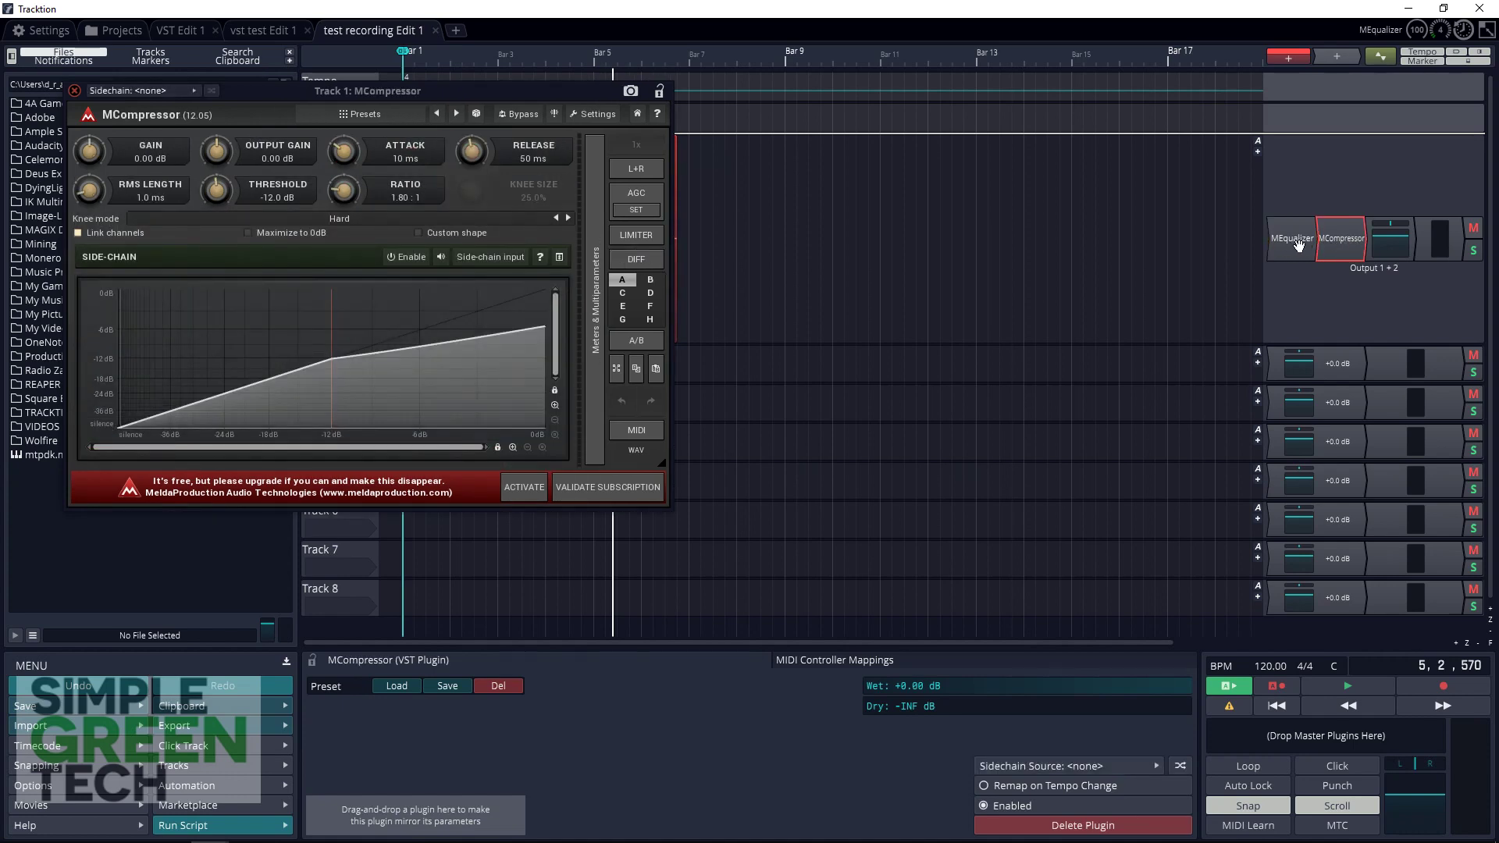
left_click_drag(1298, 245, 1370, 242)
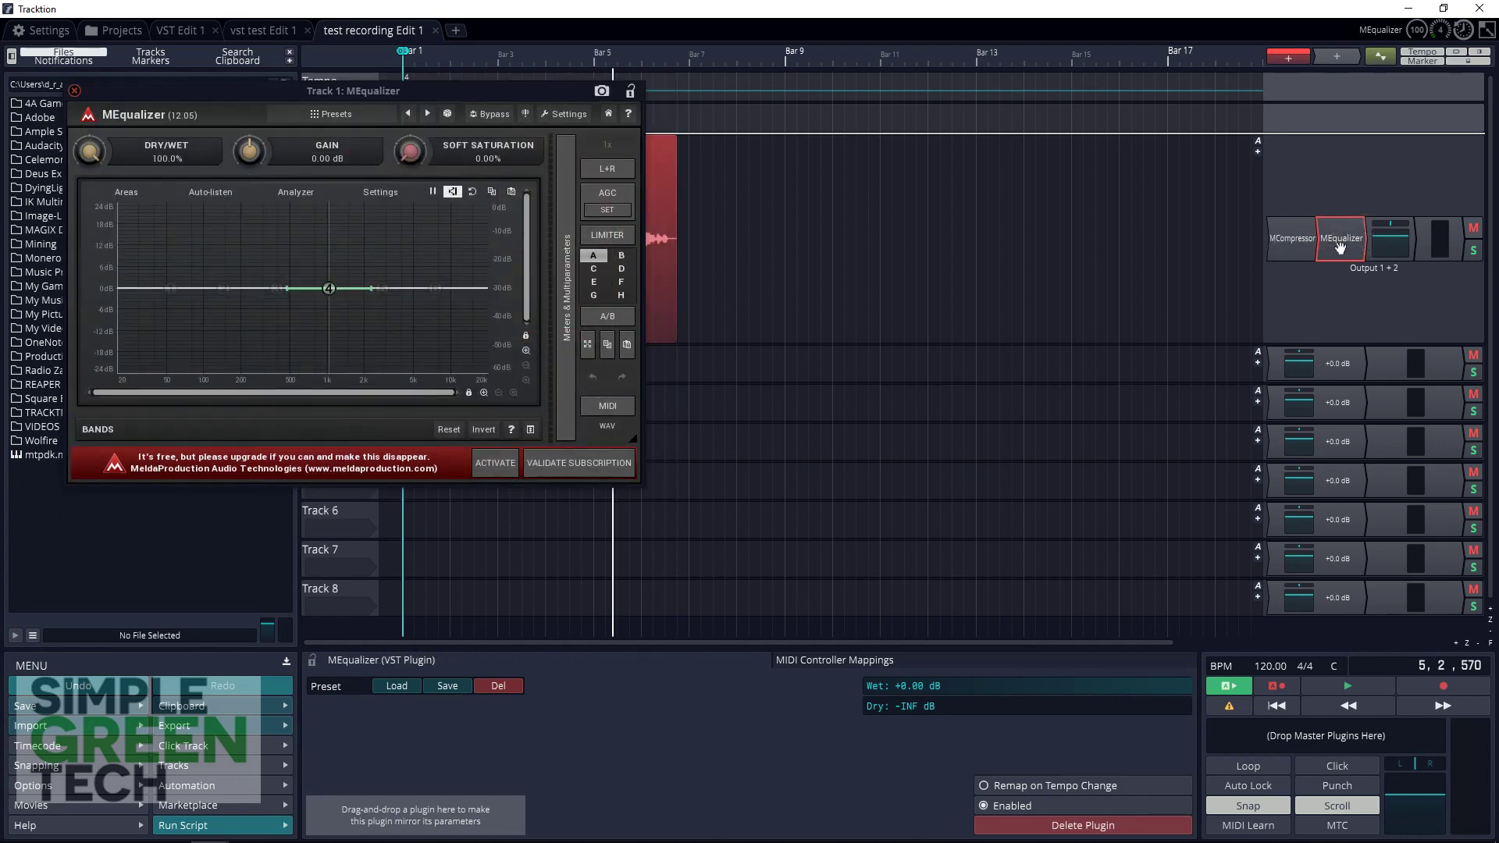
left_click_drag(1346, 245, 1280, 246)
left_click(74, 91)
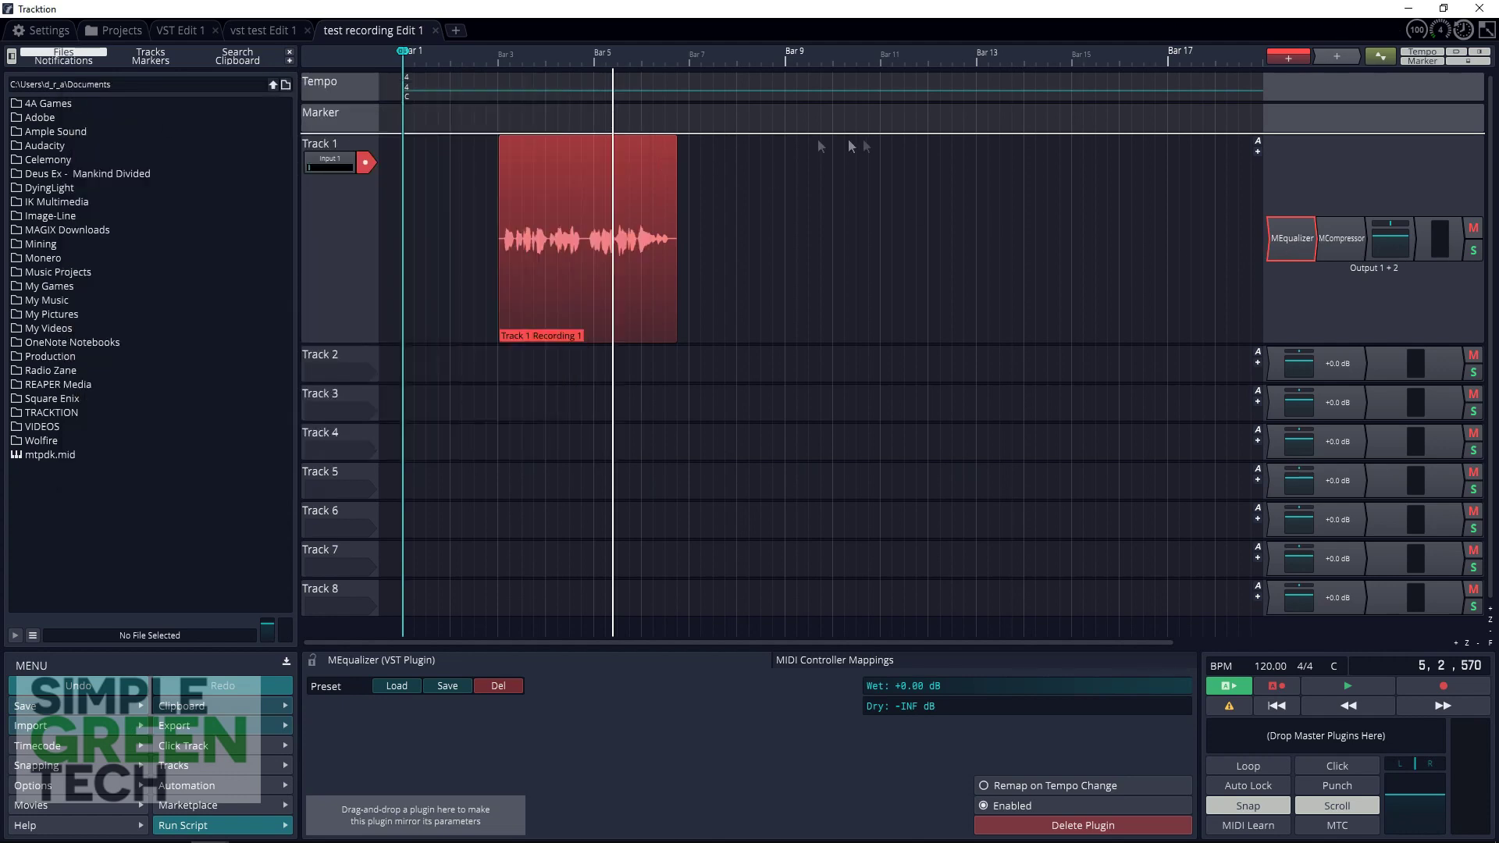